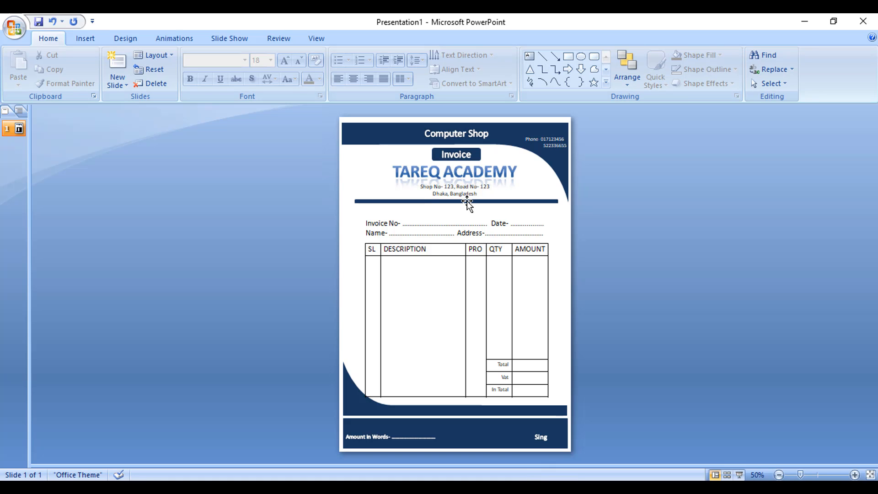
scroll(451, 318, "up", 5, "ctrl")
scroll(451, 318, "up", 4)
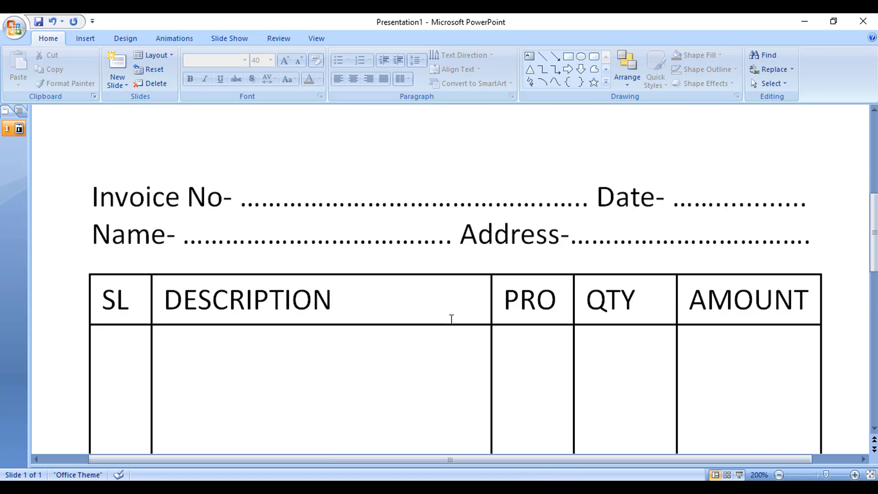
scroll(450, 320, "up", 2)
scroll(450, 319, "down", 8, "ctrl")
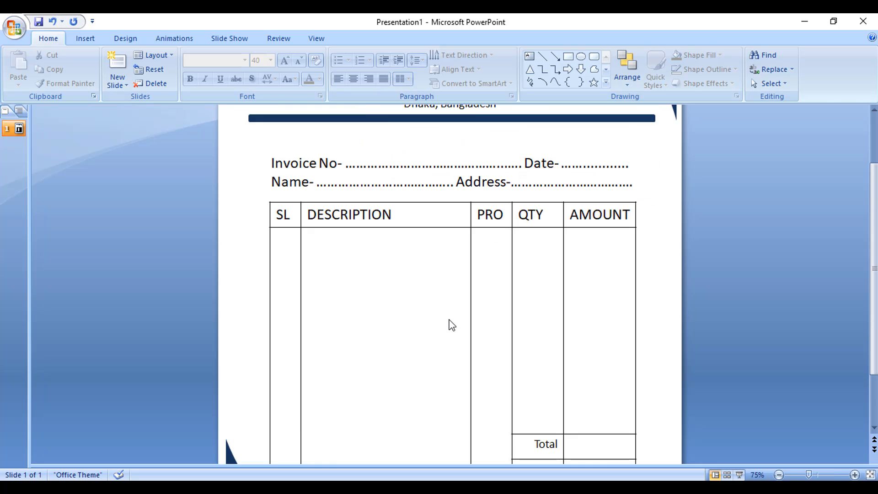
Step: Create a new blank presentation
left_click(14, 40)
left_click(20, 56)
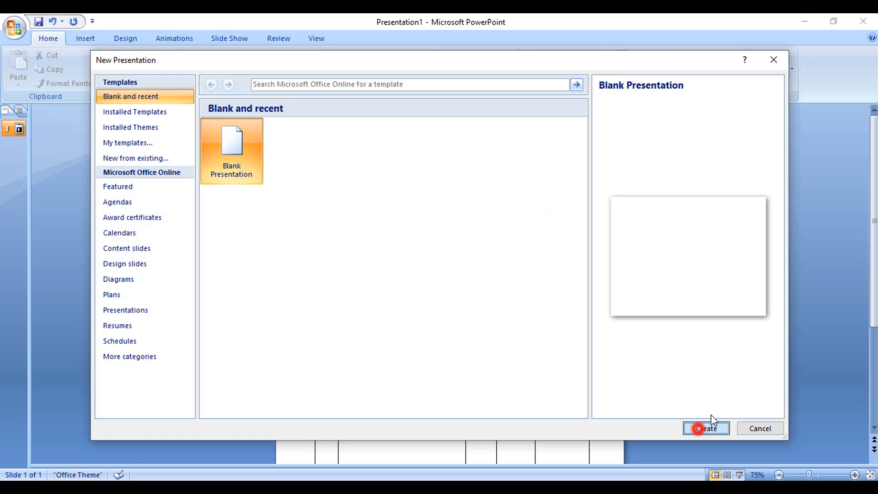
left_click(698, 429)
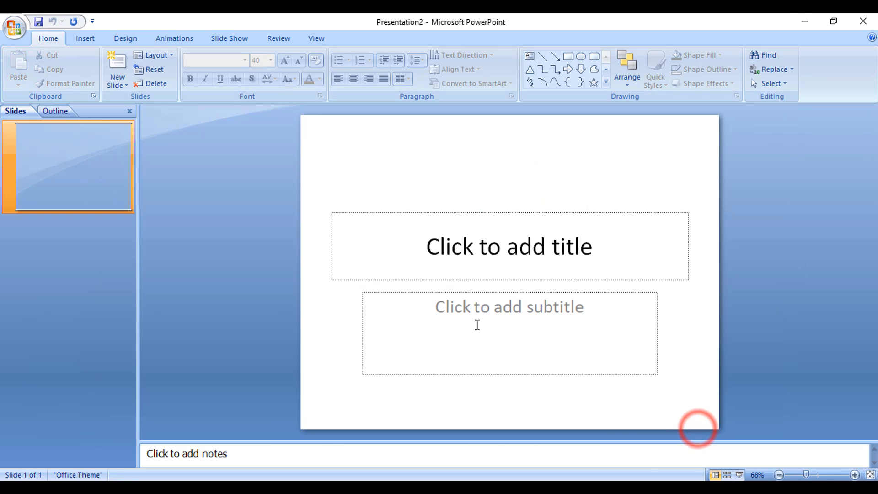
Step: Delete the title and subtitle placeholders so the slide is empty
left_click(477, 211)
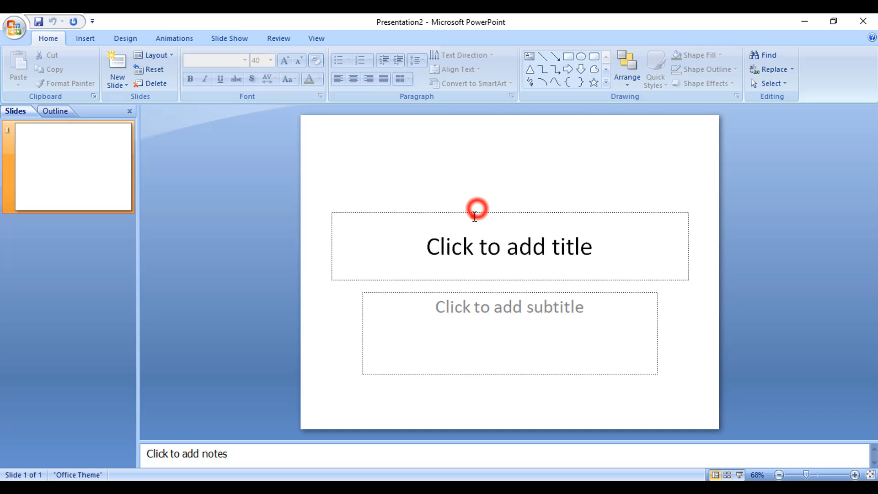
key("Delete")
left_click(538, 297)
key("Delete")
left_click(446, 173)
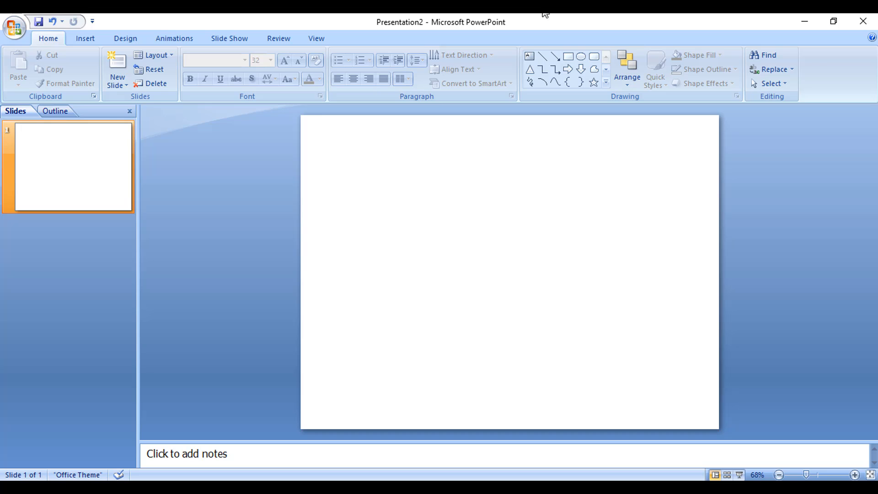
Step: Set the slide orientation to Portrait and collapse the slide thumbnail and notes areas
left_click(132, 39)
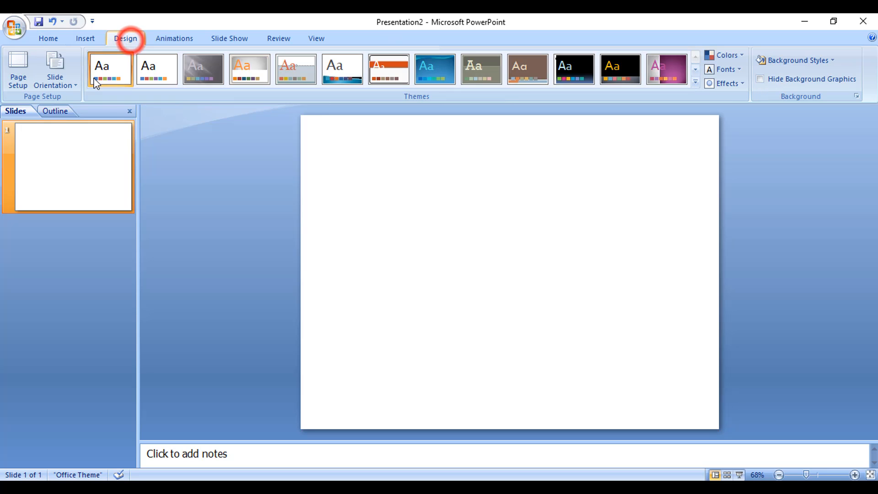
left_click(55, 76)
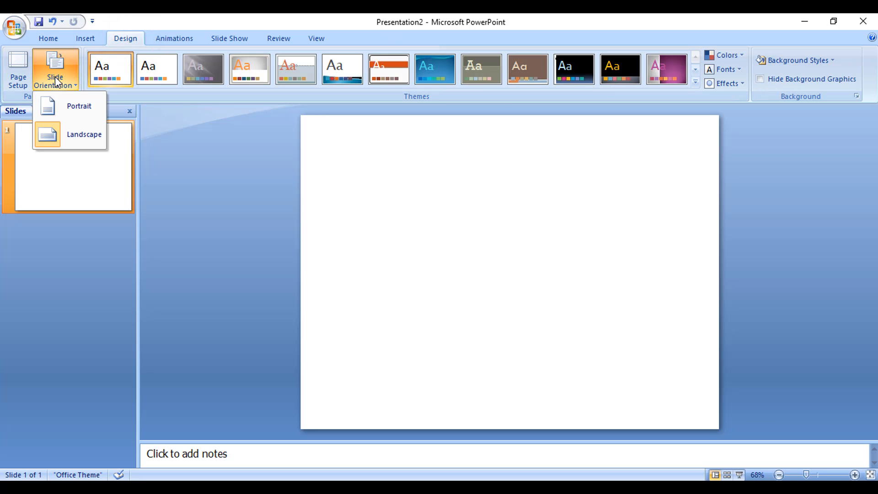
left_click(73, 104)
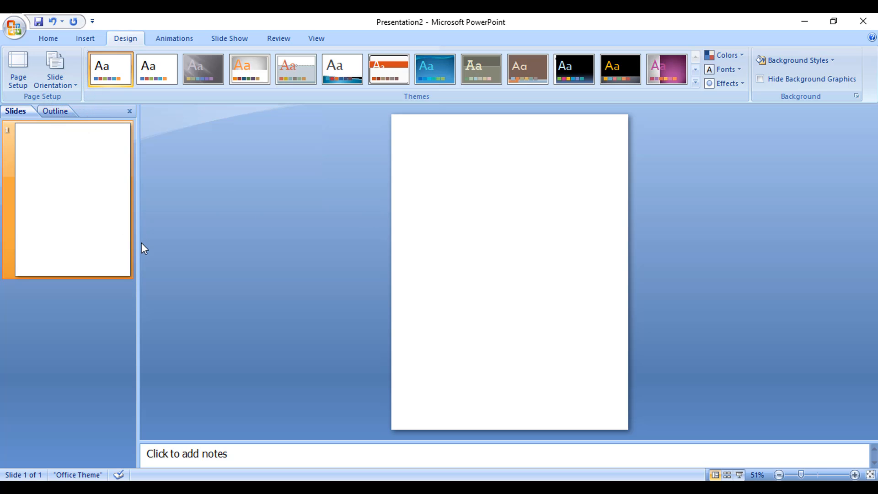
left_click_drag(138, 243, 5, 247)
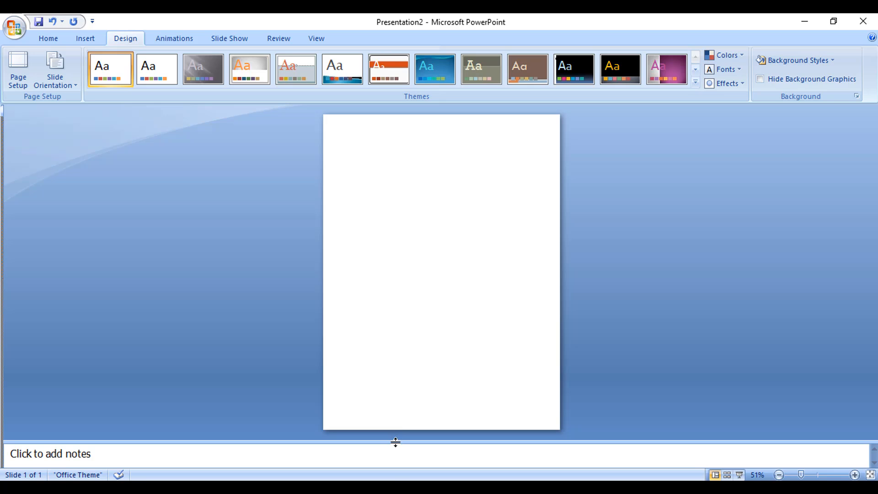
left_click_drag(395, 442, 394, 475)
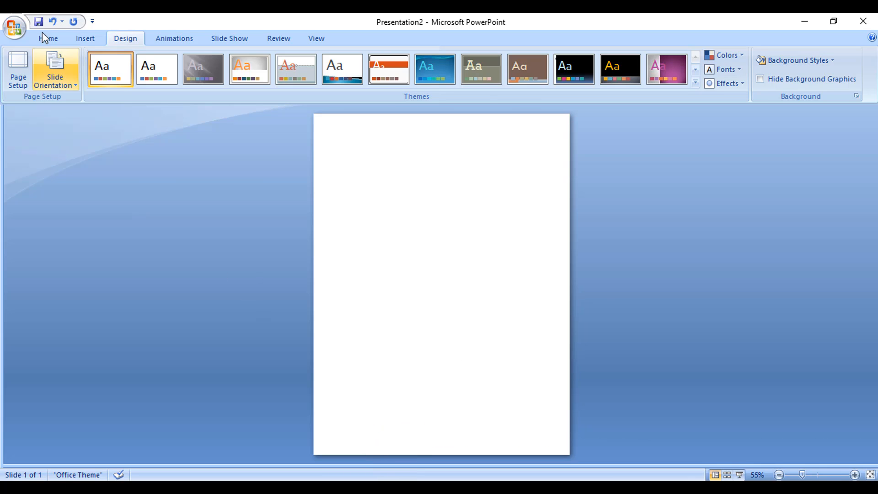
Step: Choose a paper size for the slides in the page setup
left_click(31, 64)
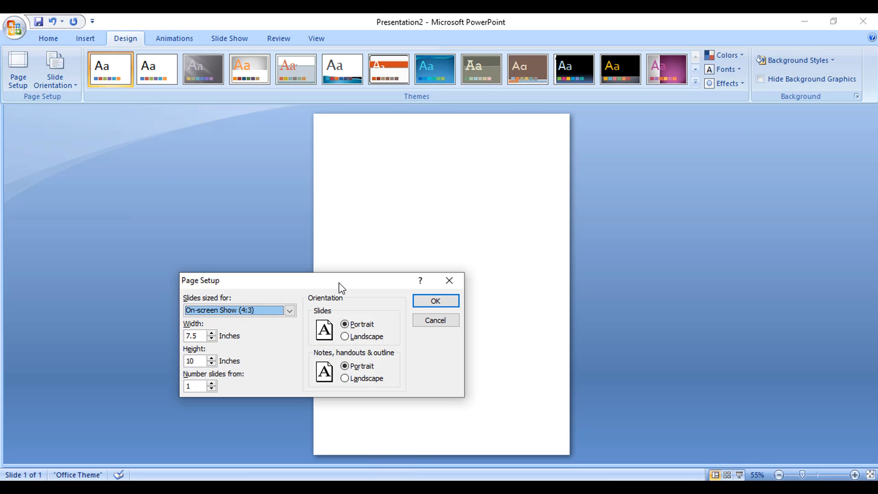
left_click(340, 280)
left_click(264, 238)
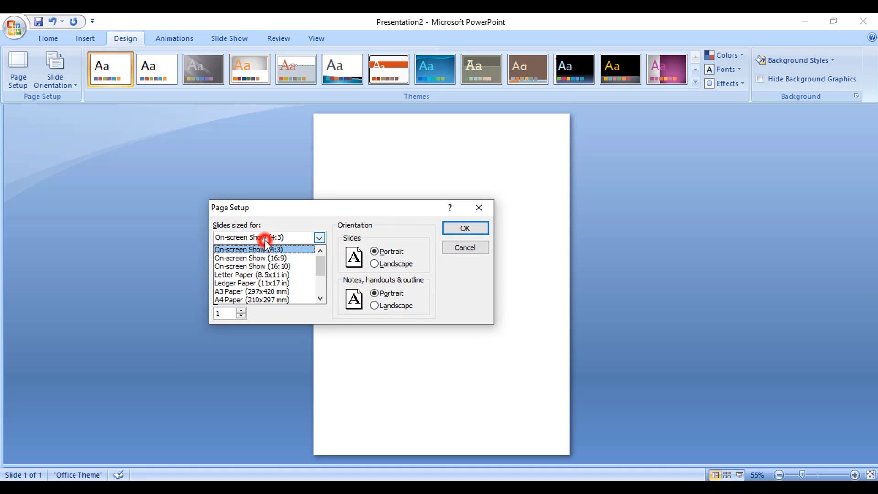
scroll(270, 276, "down", 2)
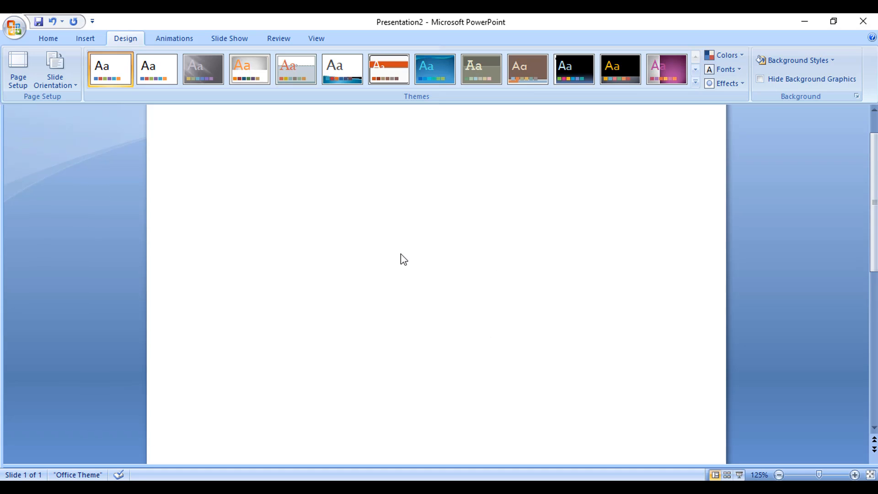
Step: Draw a rectangle about 7.25 inches wide across the upper edge of the slide
scroll(401, 259, "up", 1)
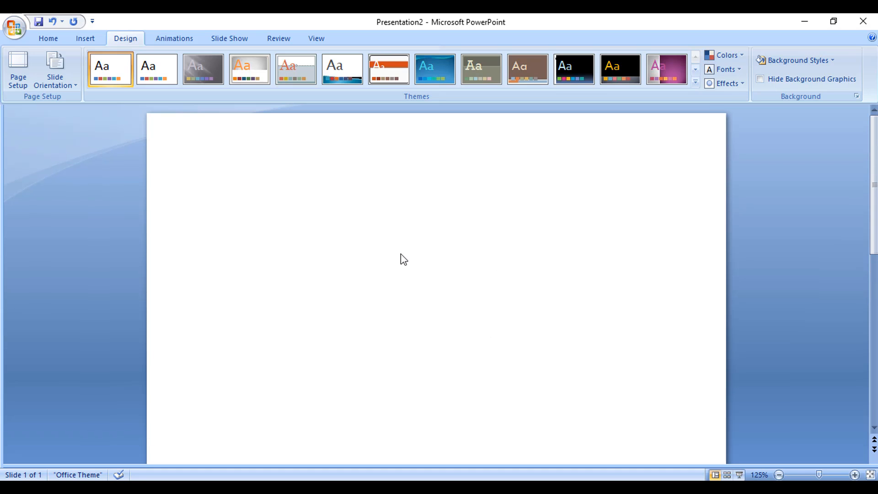
left_click(83, 42)
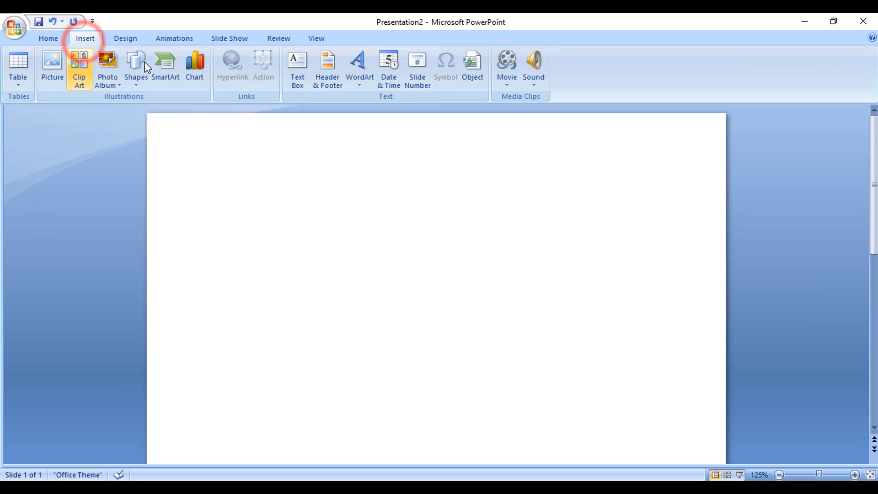
left_click(143, 75)
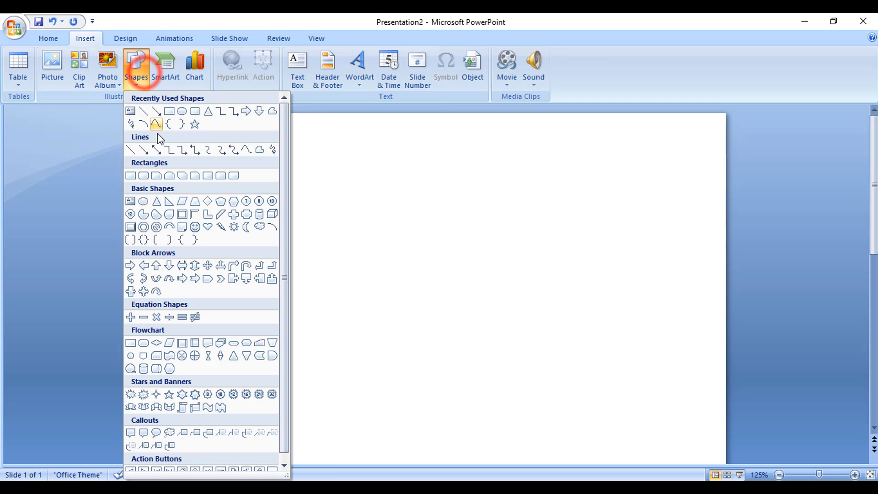
left_click(169, 113)
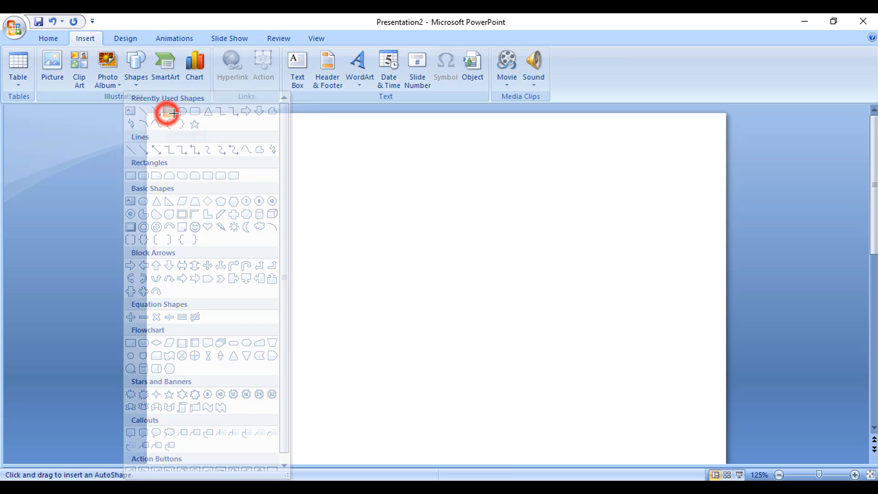
mouse_move(152, 120)
left_mouse_down()
mouse_move(288, 176)
mouse_move(707, 190)
left_mouse_up()
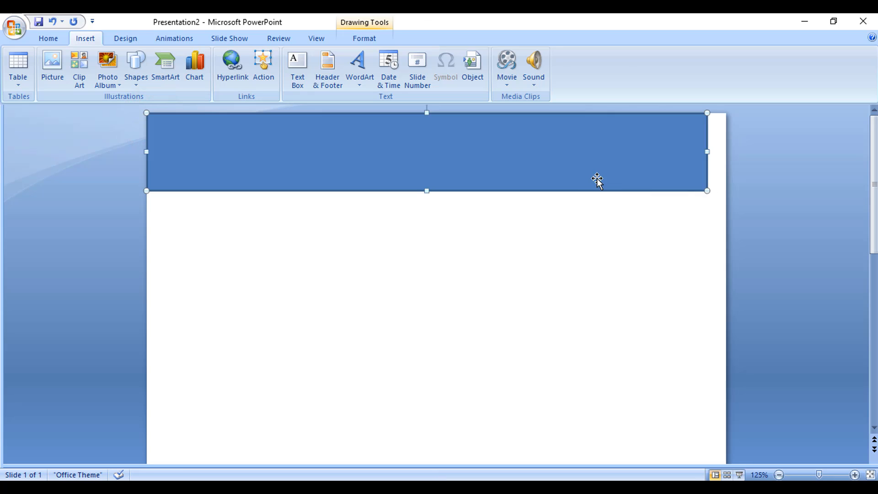
Step: Position the rectangle with a narrow margin inside the slide's upper edge and reduce its height to about 0.89 inches
left_click_drag(576, 170, 590, 180)
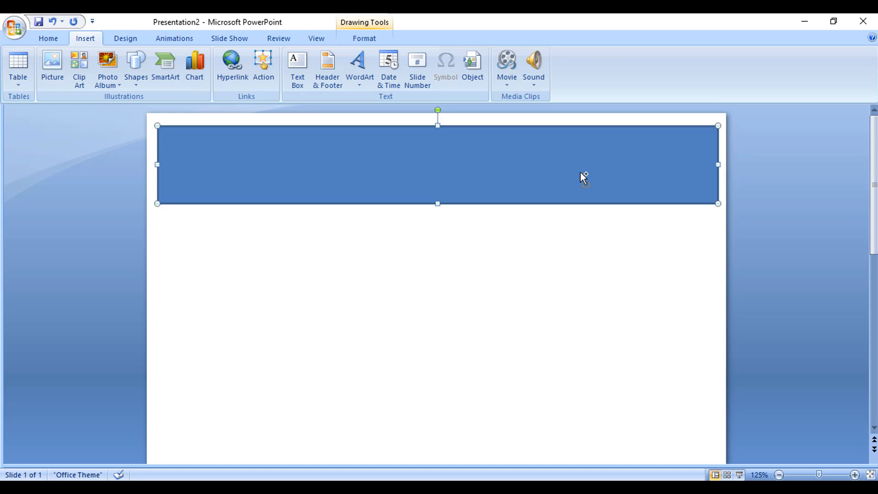
key("ctrl+Left")
key("ctrl+Left")
key("ctrl+Left")
key("ctrl+Left")
key("ctrl+Up")
key("ctrl+Up")
key("ctrl+Up")
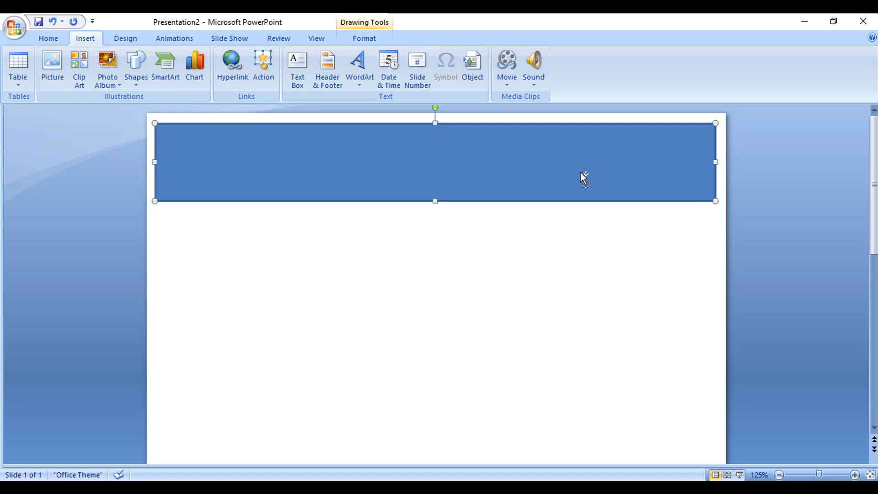
key("ctrl+Up")
key("ctrl+Up")
key("ctrl+Up")
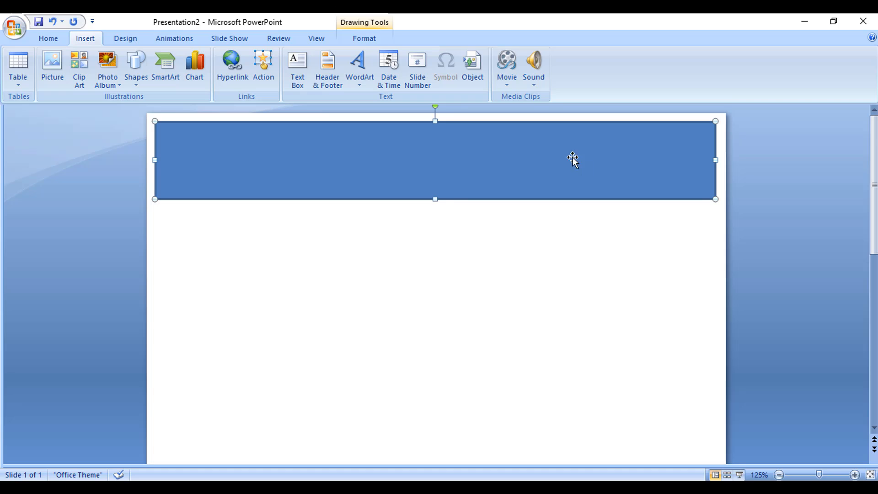
left_click_drag(435, 200, 434, 190)
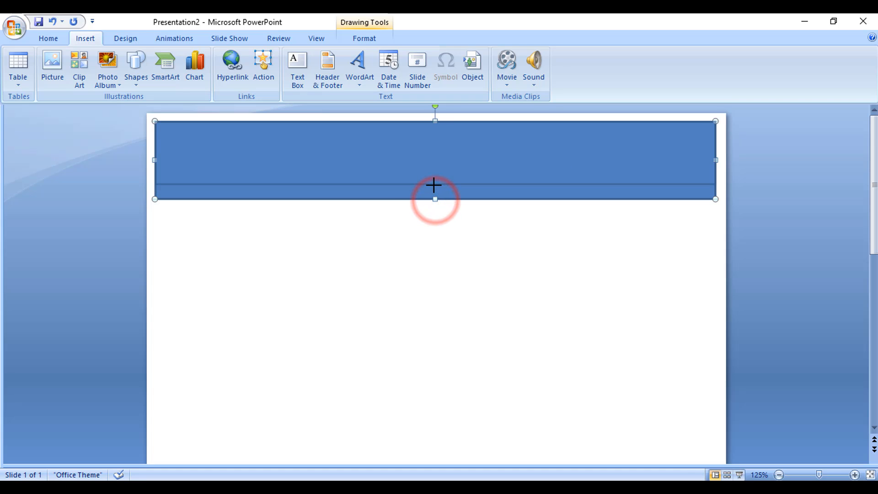
Step: Remove the rectangle's outline and fill it with a dark navy blue theme colour
left_click(365, 39)
left_click(338, 69)
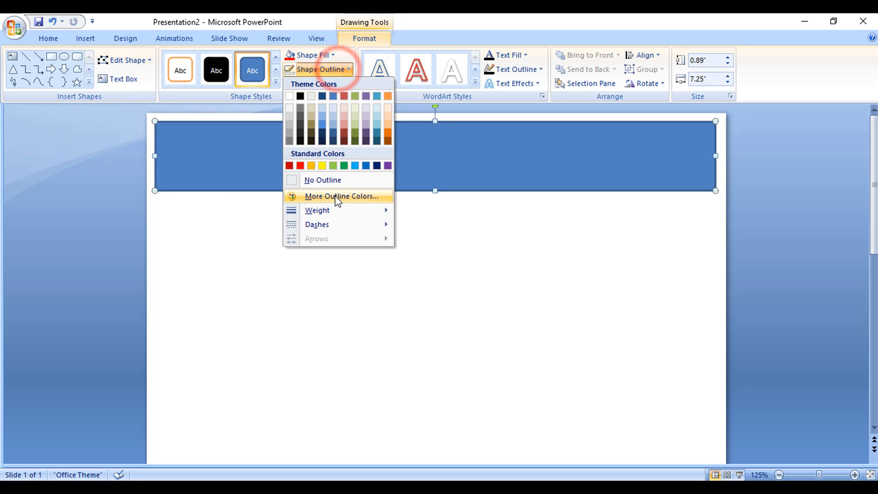
left_click(336, 180)
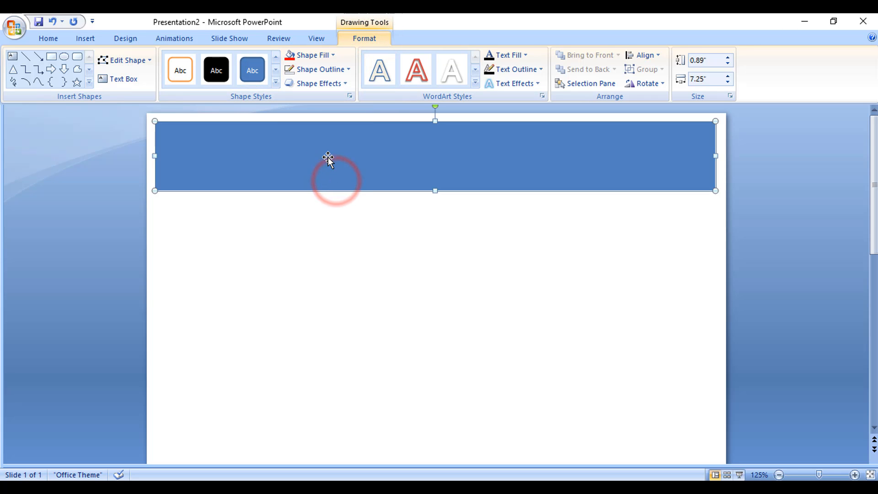
left_click(329, 58)
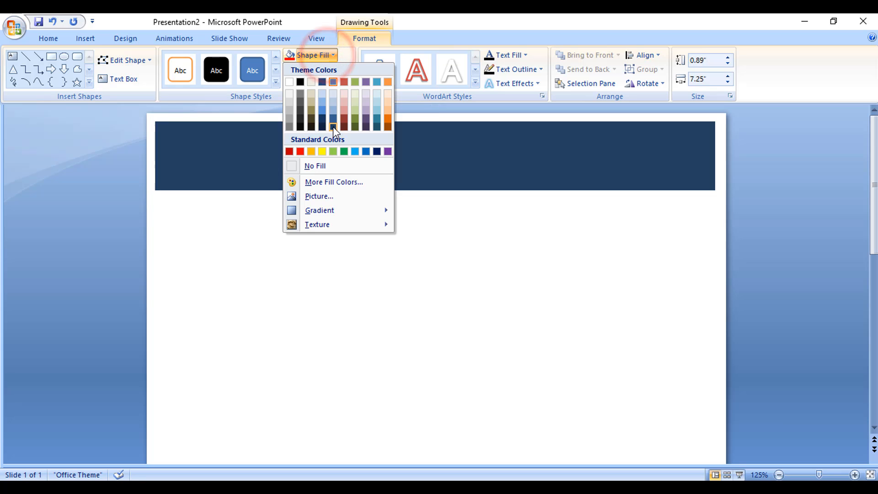
left_click(322, 122)
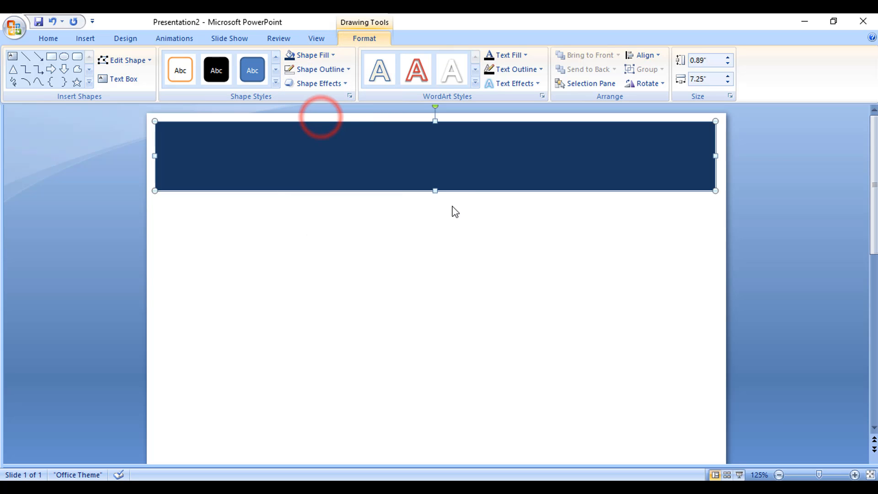
Step: Convert the navy rectangle to a freeform shape
left_click(369, 41)
left_click(124, 60)
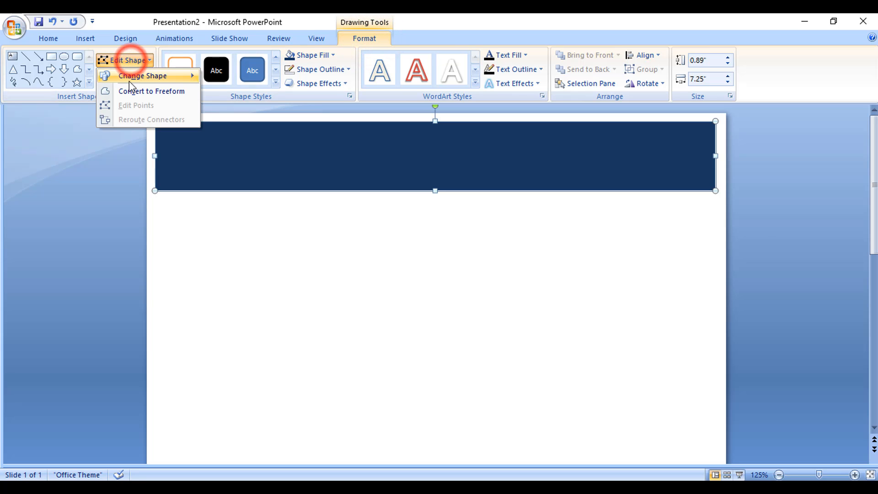
left_click(130, 94)
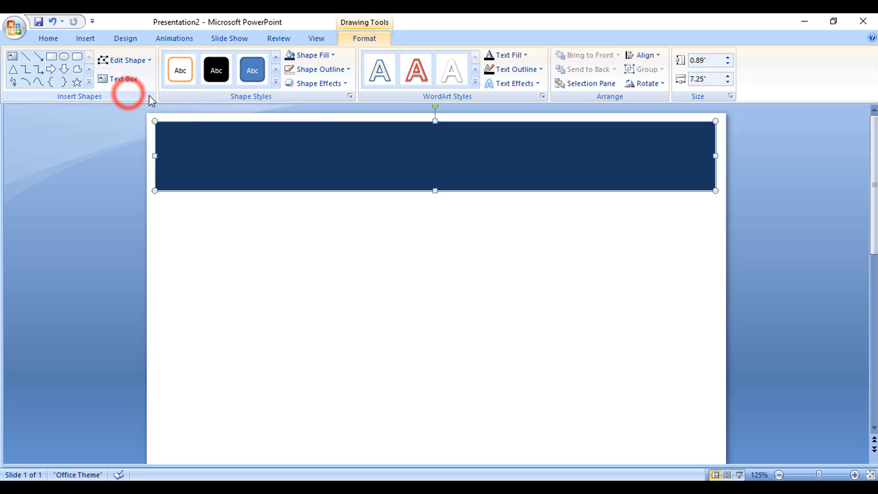
Step: Edit the freeform's points and add a point on its lower edge, about two thirds of the way across
left_click(128, 59)
left_click(127, 106)
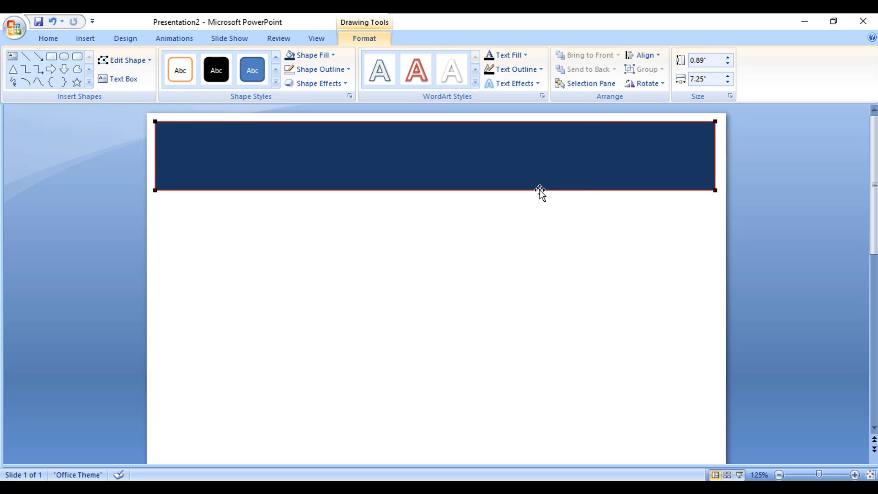
right_click(539, 190)
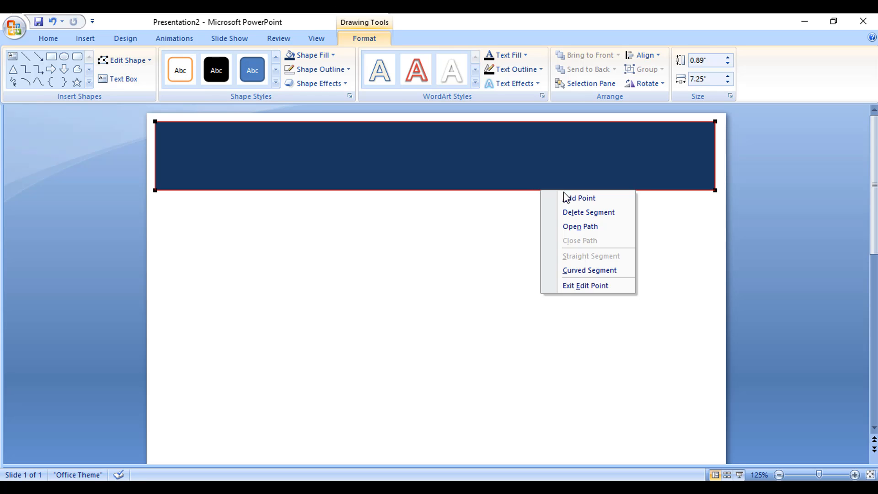
left_click(574, 198)
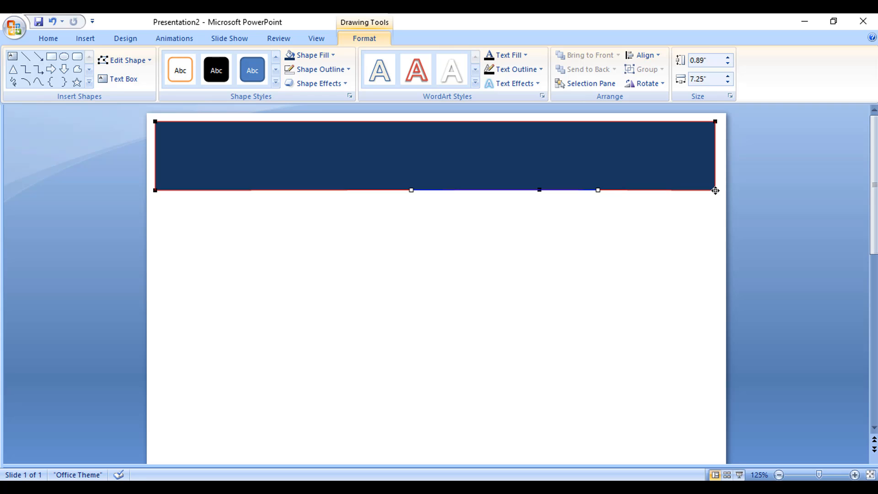
Step: Pull the header shape's lower right corner down to an overall height of about 2.31 inches and bend the slanted edge into a smooth curve
left_click_drag(715, 191, 715, 300)
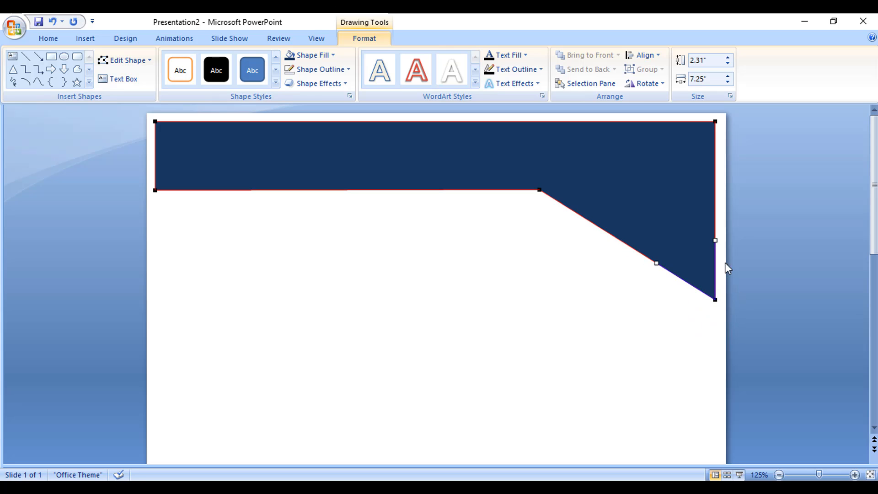
left_click(541, 190)
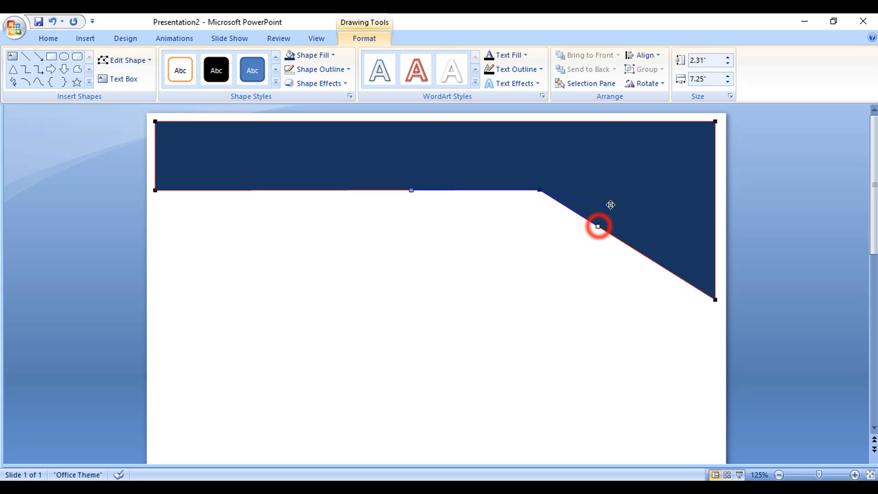
left_click_drag(610, 205, 616, 199)
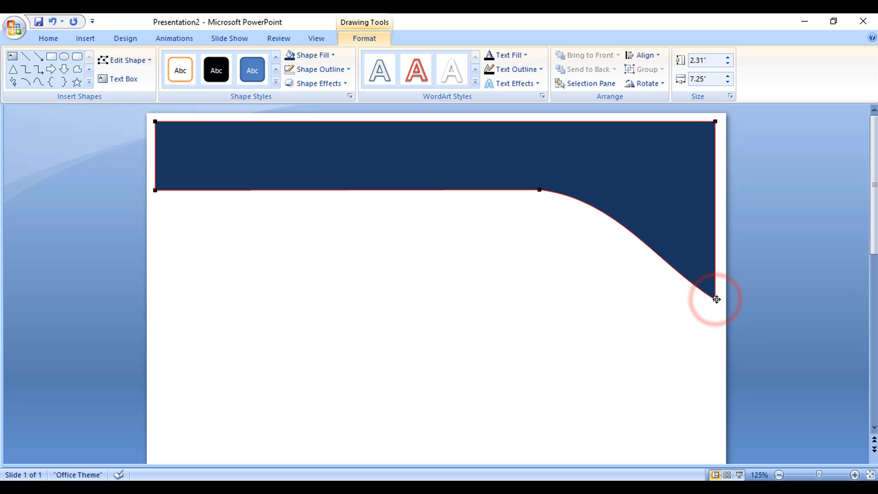
left_click(657, 263)
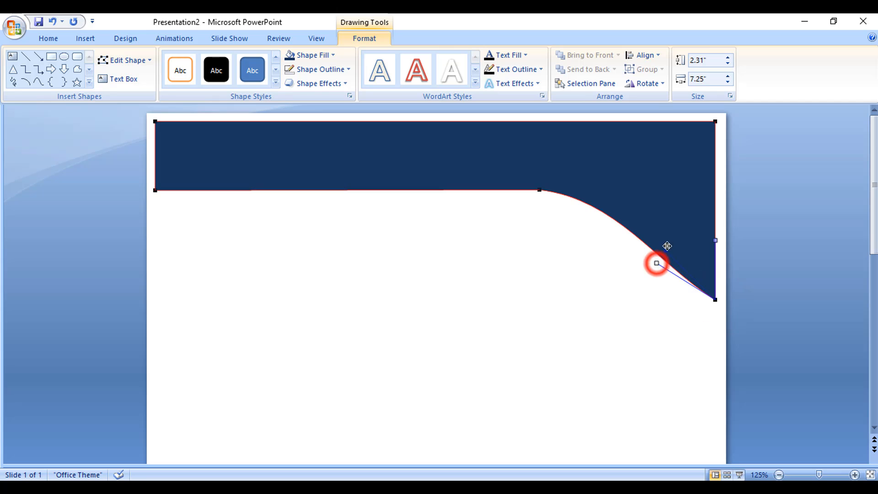
left_click_drag(674, 238, 684, 225)
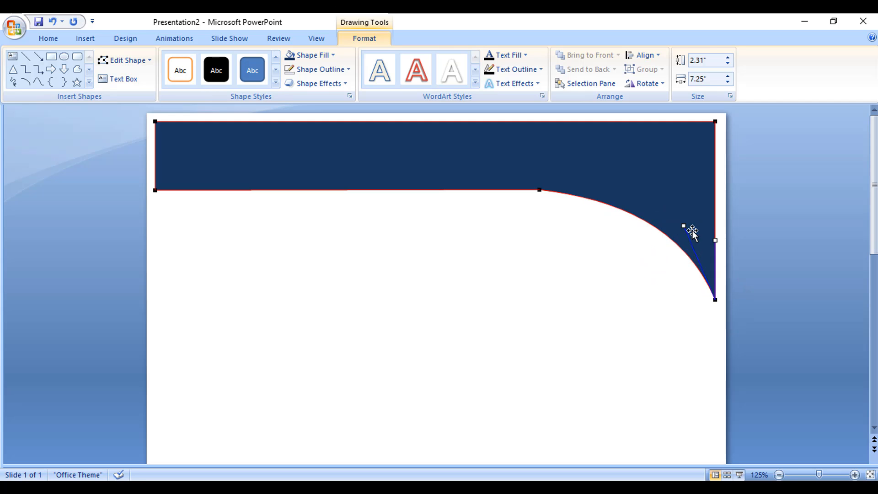
left_click(402, 179)
left_click(480, 355)
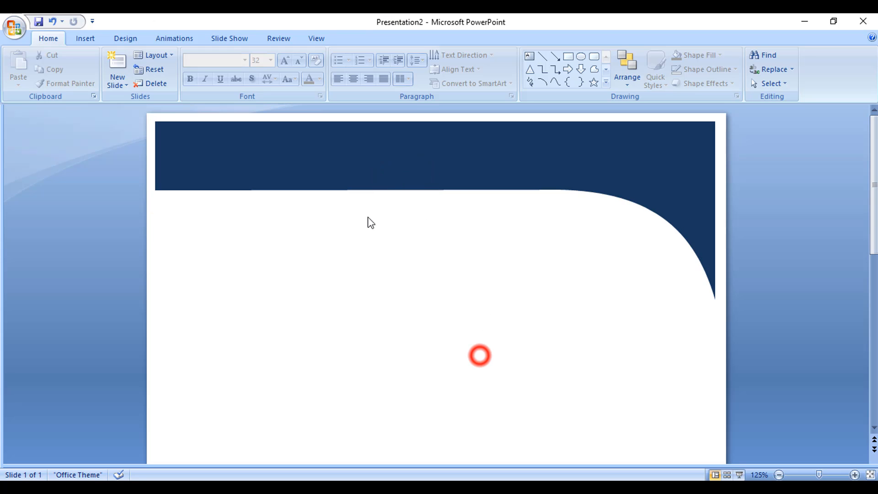
Step: Draw a wide rectangle about 7.17 by 0.5 inches near the foot of the slide
scroll(414, 262, "down", 5)
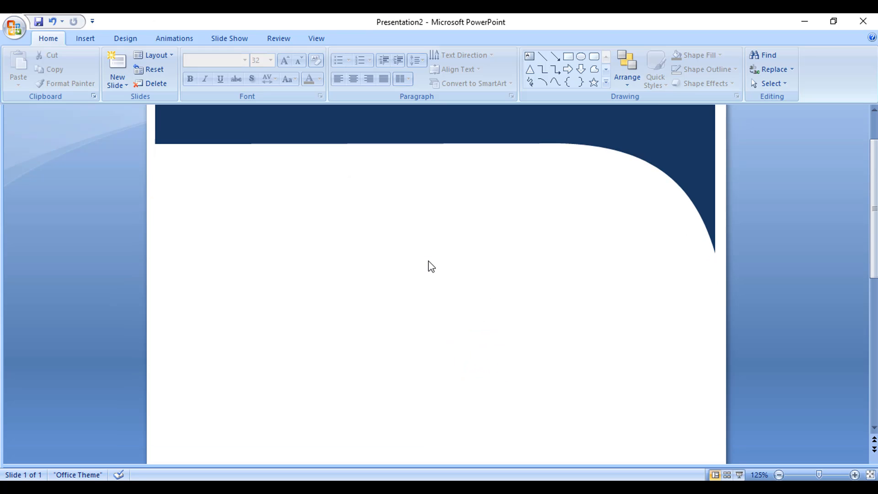
scroll(421, 263, "down", 2)
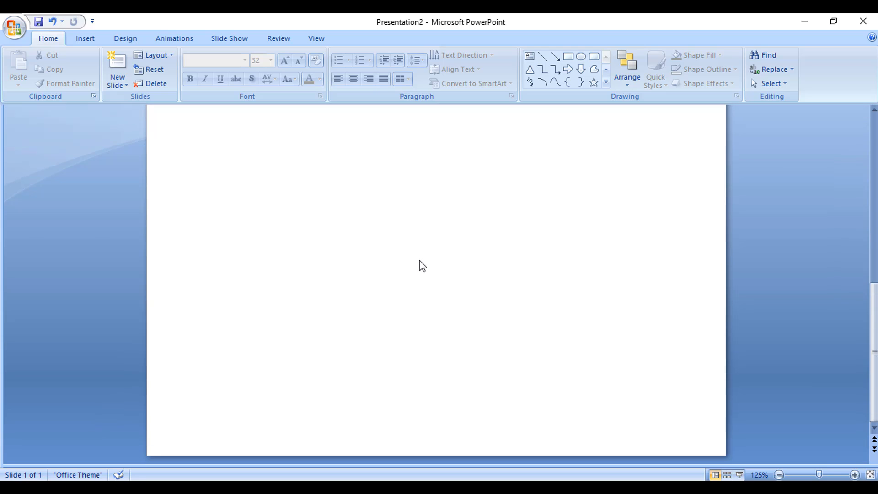
left_click(85, 37)
left_click(139, 74)
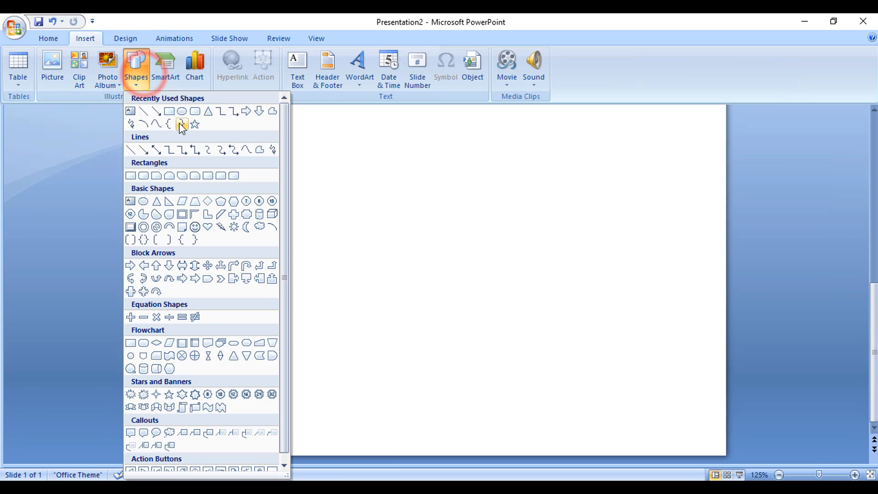
left_click(169, 110)
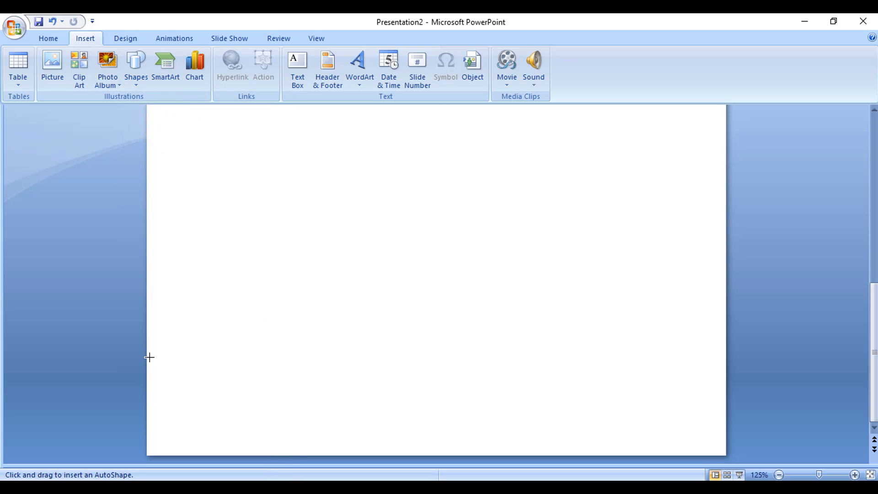
mouse_move(165, 360)
left_mouse_down()
mouse_move(339, 392)
mouse_move(574, 416)
mouse_move(709, 410)
left_mouse_up()
left_click_drag(433, 406, 434, 394)
Step: Remove the footer rectangle's outline and fill it with the header's dark navy blue theme colour
left_click(364, 39)
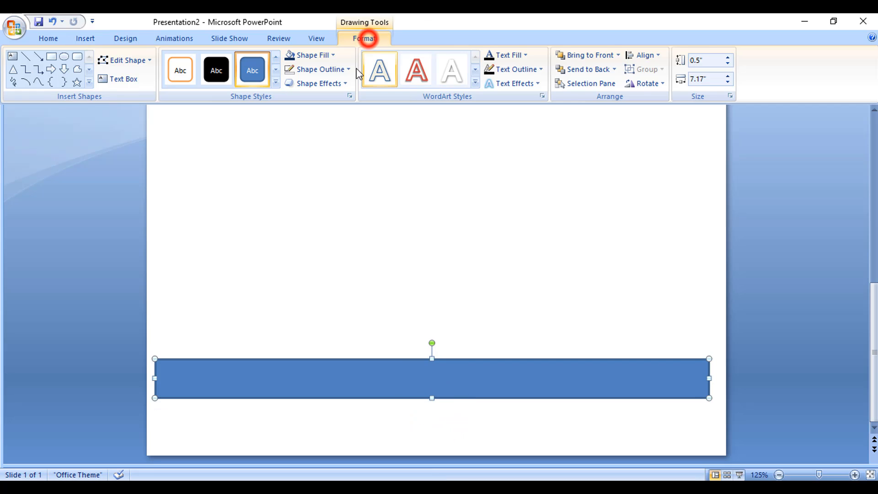
left_click(321, 69)
left_click(328, 179)
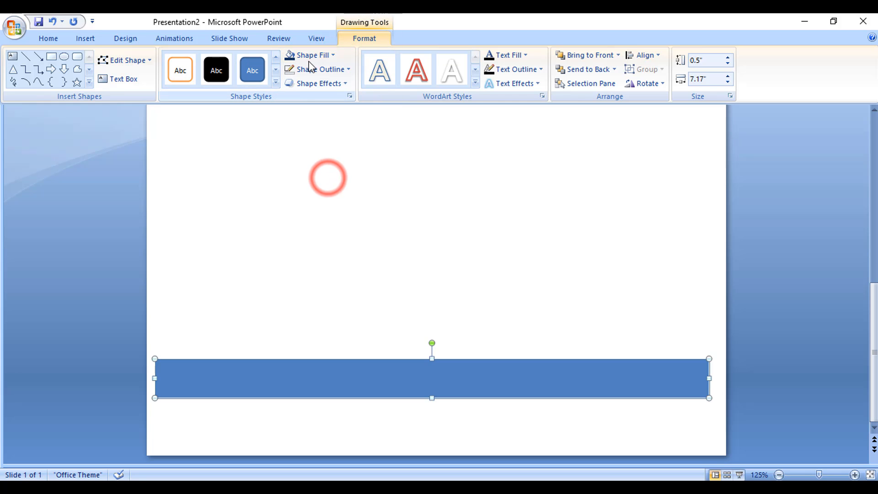
left_click(311, 55)
left_click(323, 120)
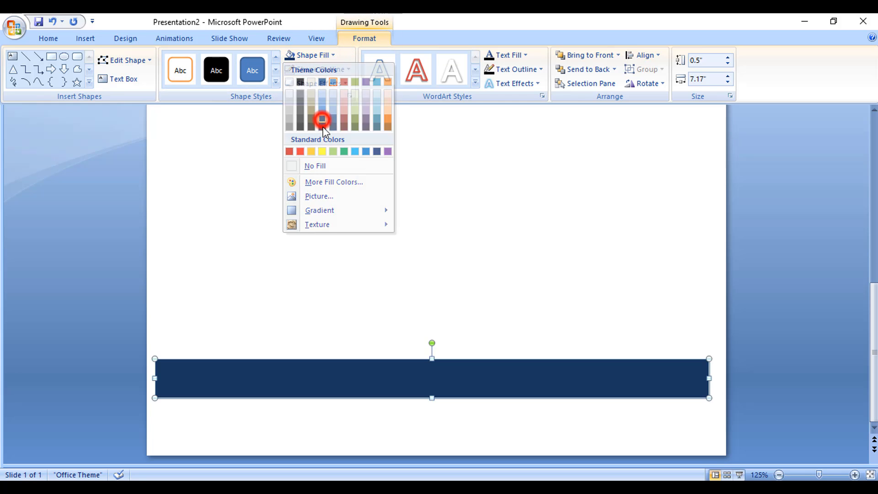
Step: Convert the footer rectangle to a freeform and add a point on its upper edge, about a quarter of the way from the left
left_click(132, 60)
left_click(136, 89)
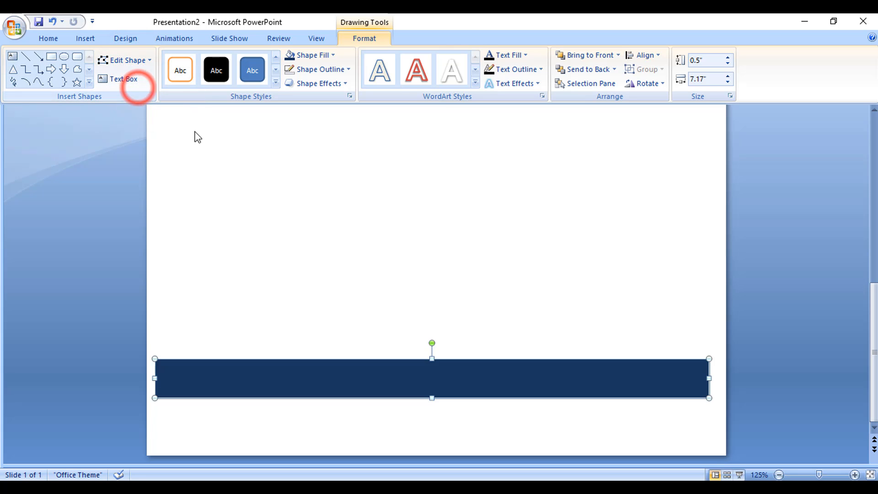
left_click(128, 60)
left_click(123, 105)
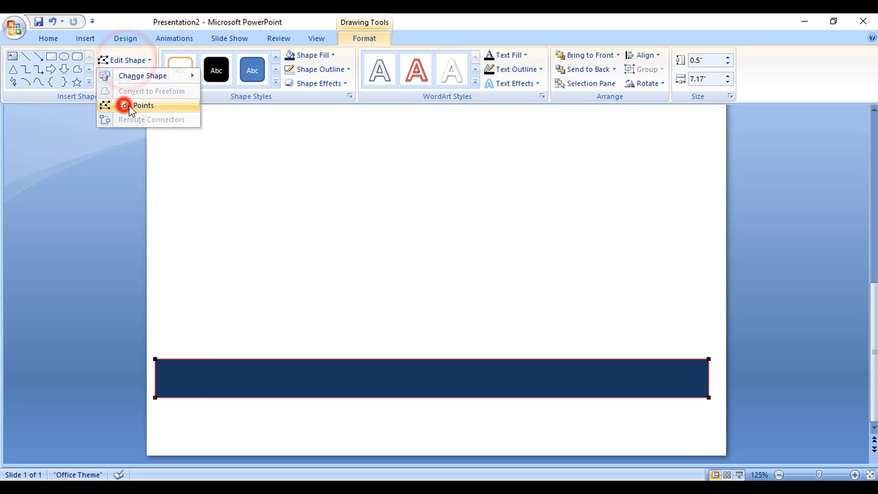
right_click(284, 359)
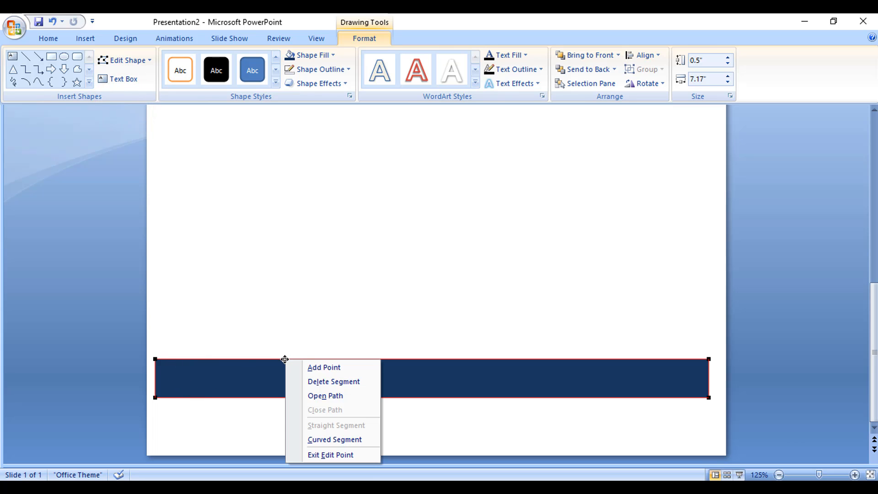
left_click(315, 368)
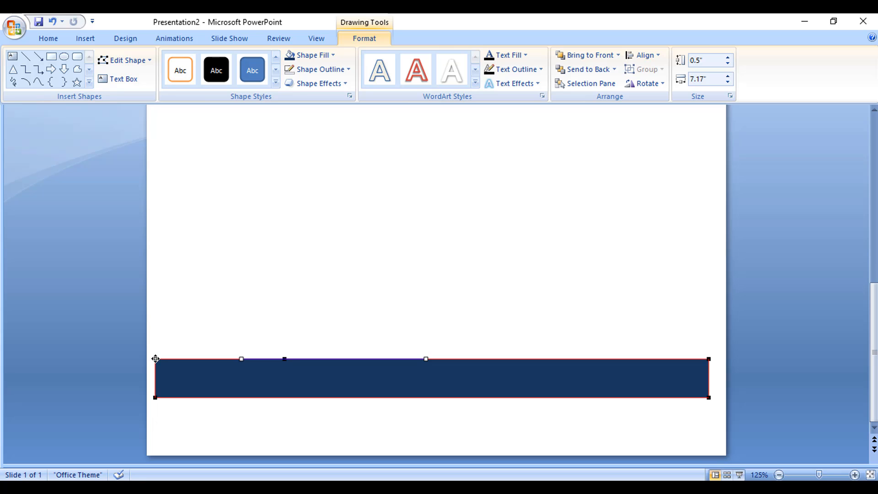
Step: Raise the footer freeform's upper left corner to a height of about 1.75 inches and bend the slanted edge into a concave curve
left_click_drag(155, 359, 150, 261)
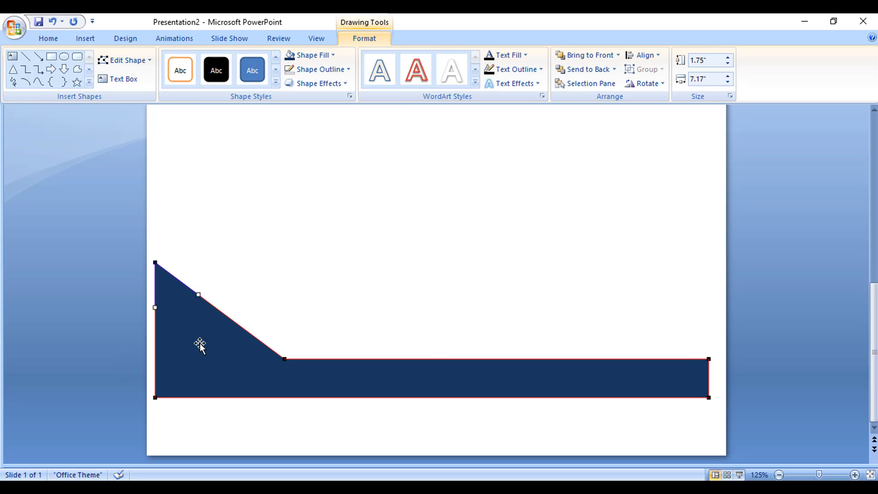
left_click(286, 360)
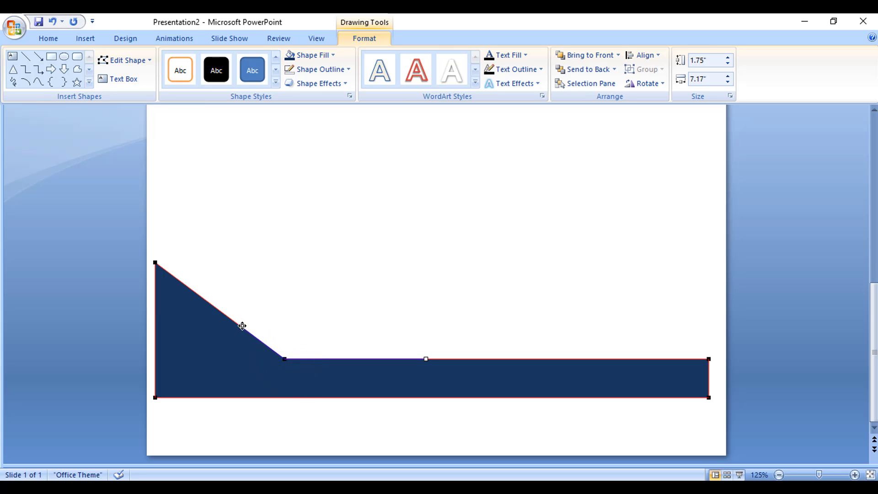
left_click_drag(219, 338, 207, 348)
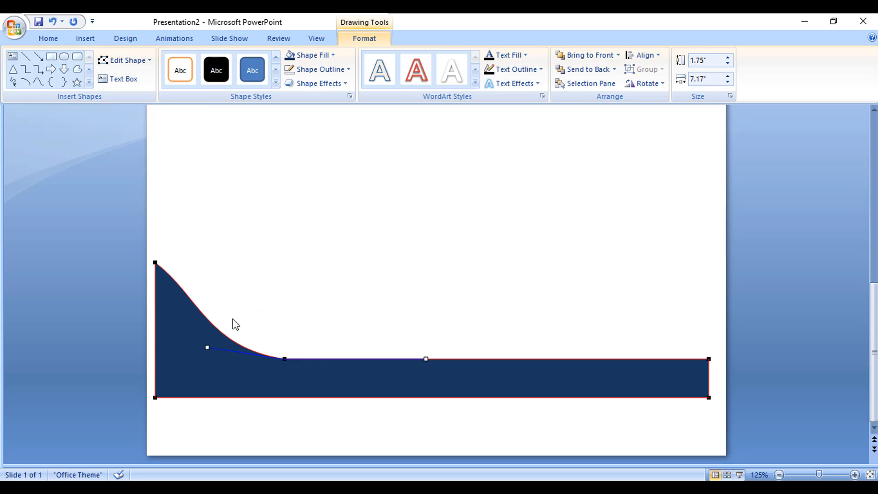
left_click(156, 262)
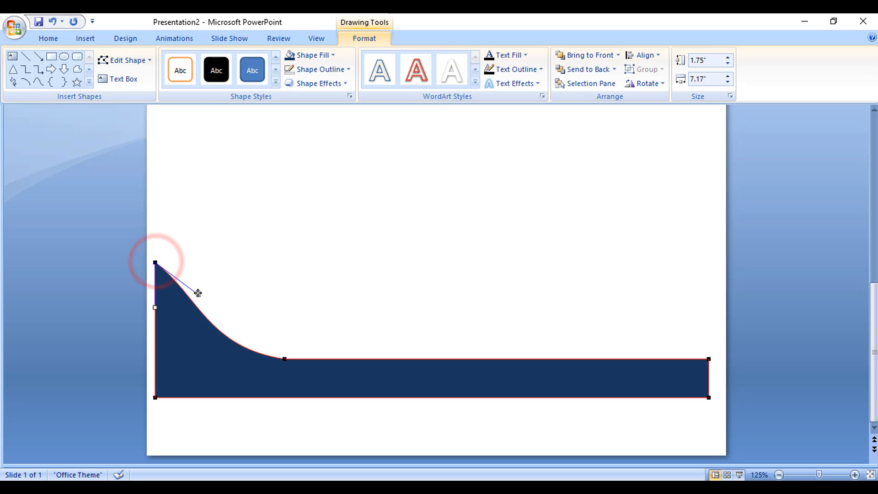
left_click_drag(198, 295, 177, 336)
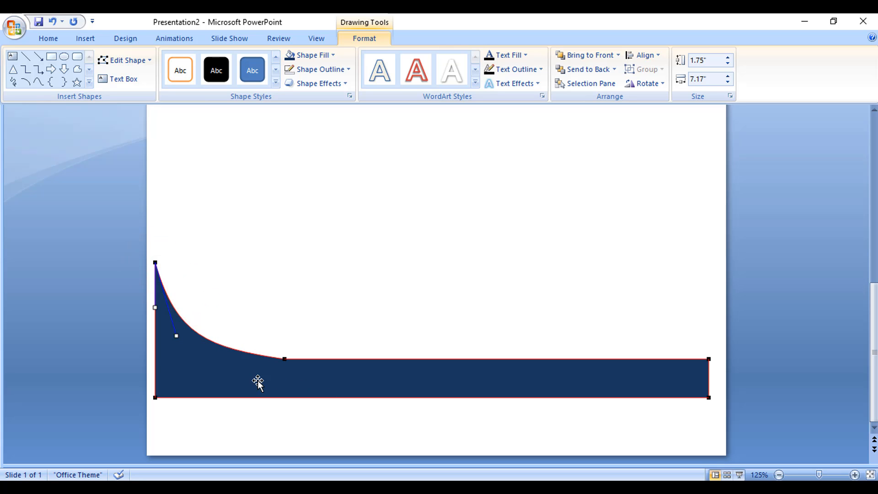
left_click(387, 305)
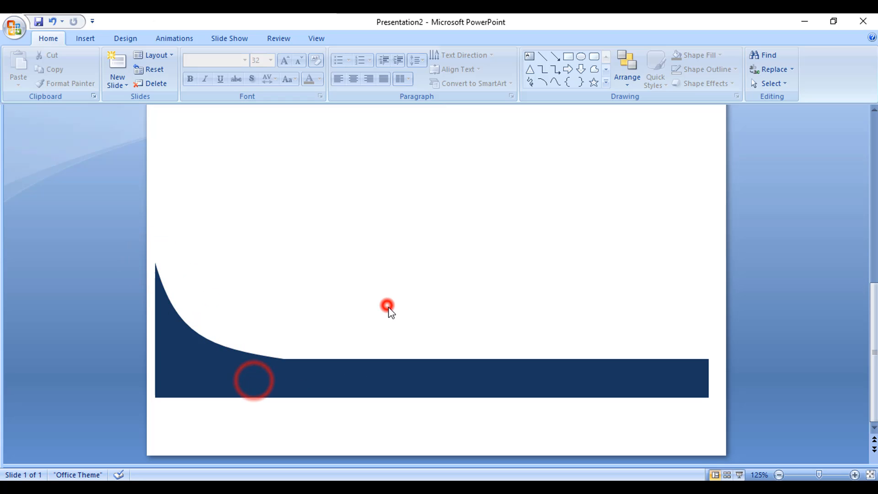
left_click(253, 369)
left_click(407, 225)
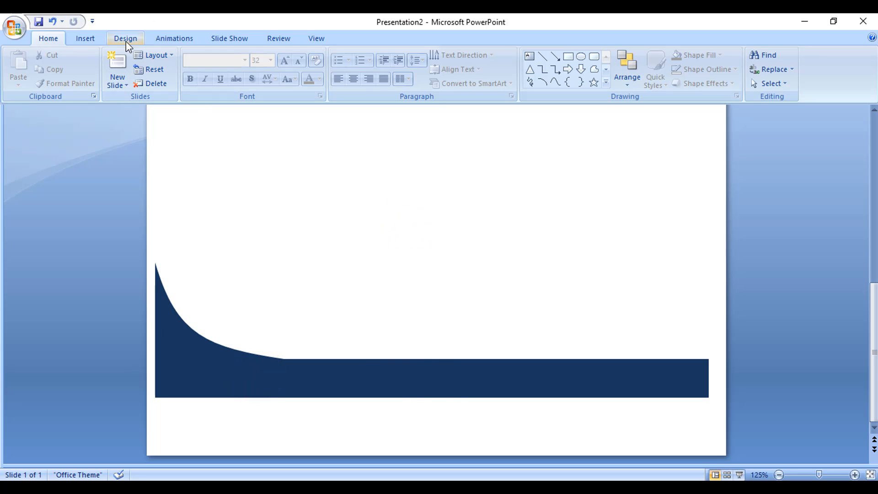
Step: Draw a second wide rectangle about 7.17 by 0.67 inches just beneath the curved footer shape
left_click(83, 39)
left_click(137, 73)
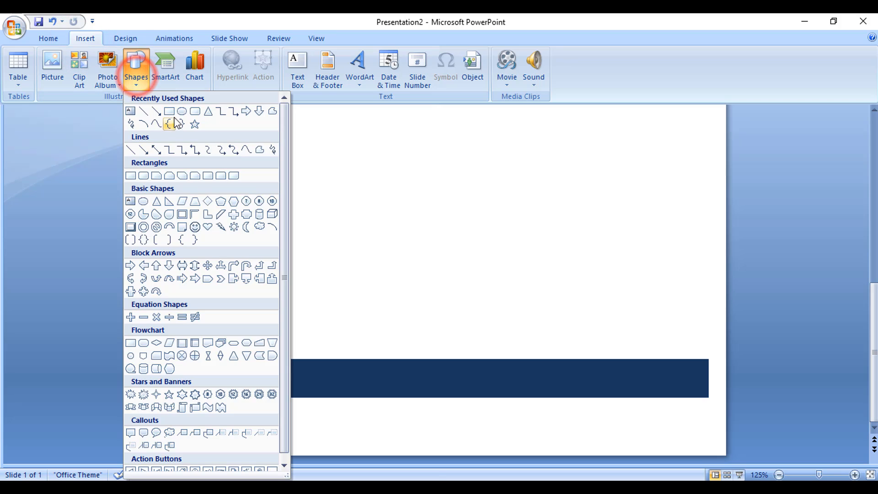
left_click(170, 110)
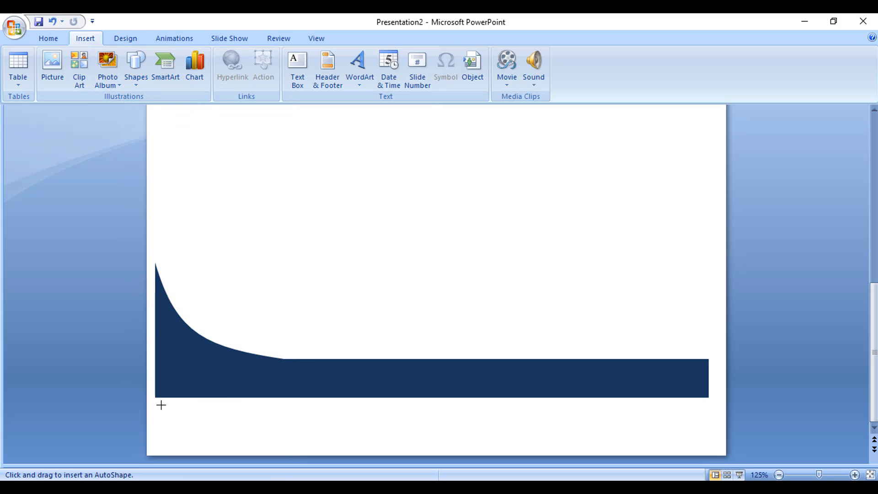
left_click_drag(160, 403, 697, 453)
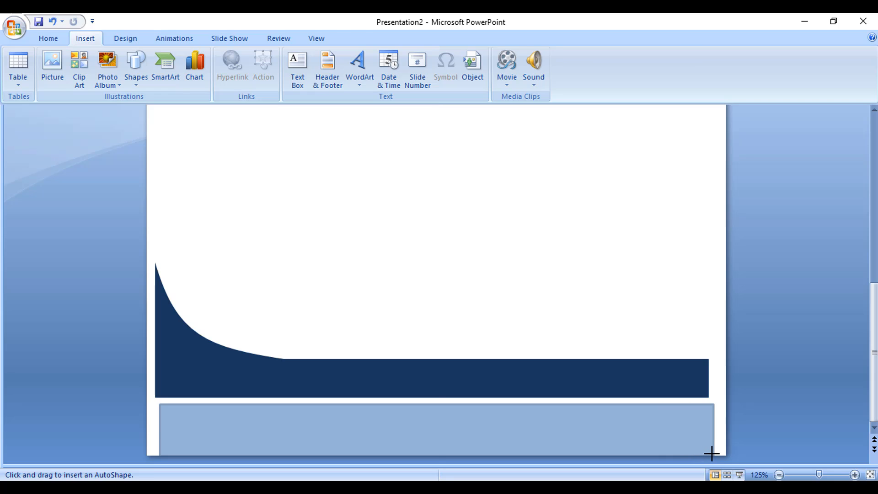
left_click_drag(712, 454, 714, 456)
Step: Nudge the new rectangle left and up to line up with the curved footer shape, leaving a thin gap between them
key("ctrl+Left")
key("ctrl+Left")
key("ctrl+Left")
key("ctrl+Left")
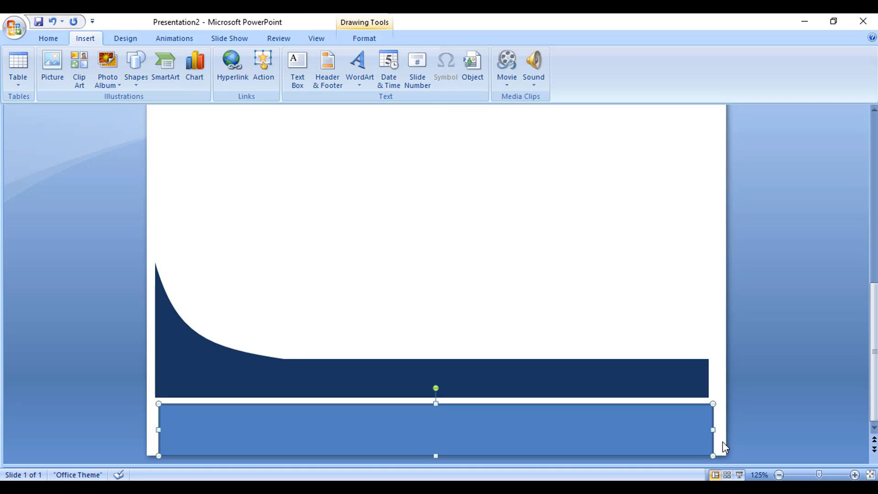
key("ctrl+Up")
key("ctrl+Up")
key("ctrl+Up")
key("ctrl+Up")
key("ctrl+Up")
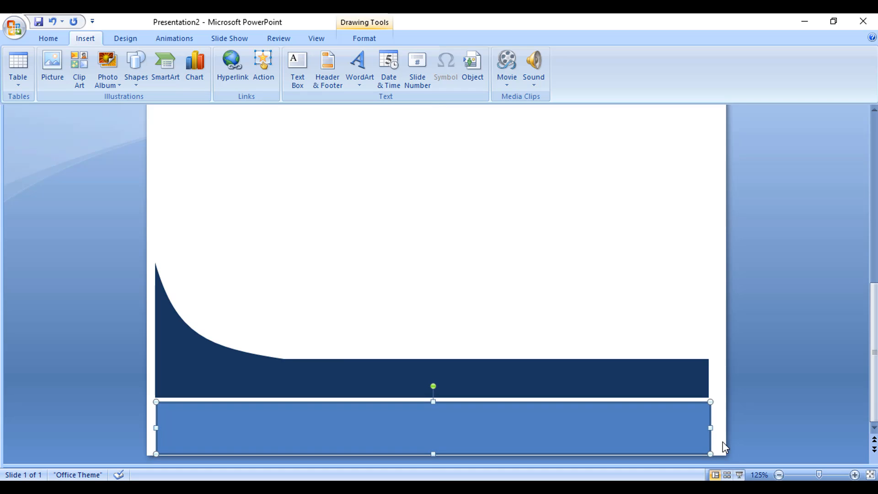
key("ctrl+Up")
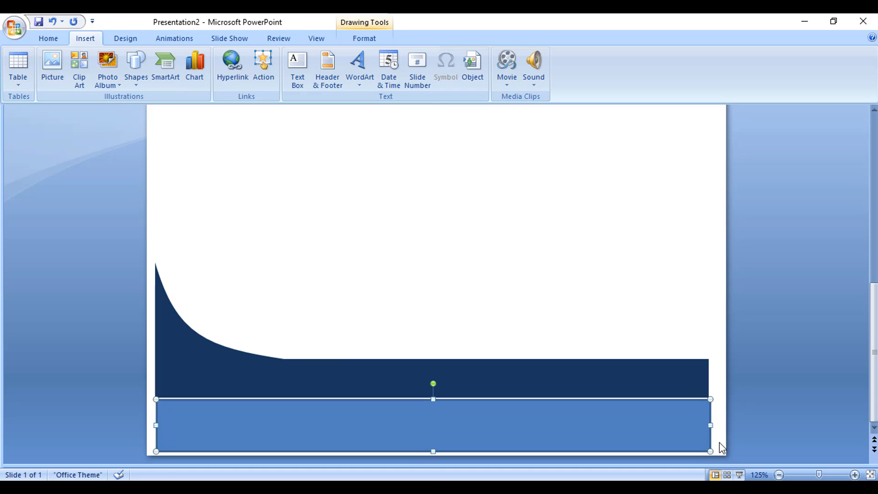
key("ctrl+Down")
key("ctrl+Down")
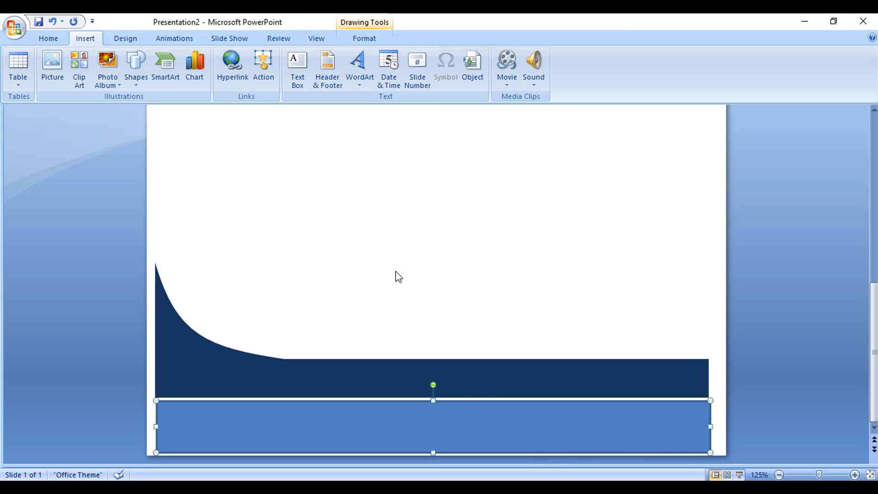
Step: Remove the lower rectangle's outline and fill it with the same dark navy blue theme colour
left_click(367, 39)
left_click(322, 69)
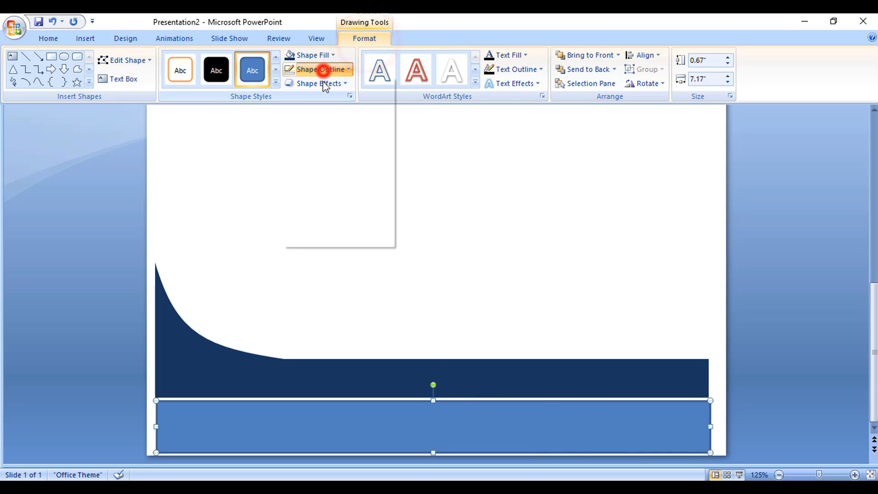
left_click(320, 178)
left_click(312, 56)
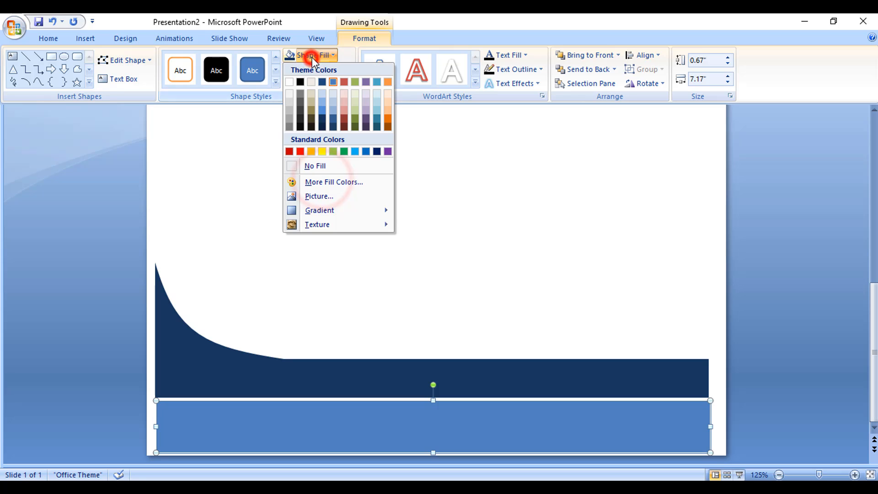
left_click(322, 119)
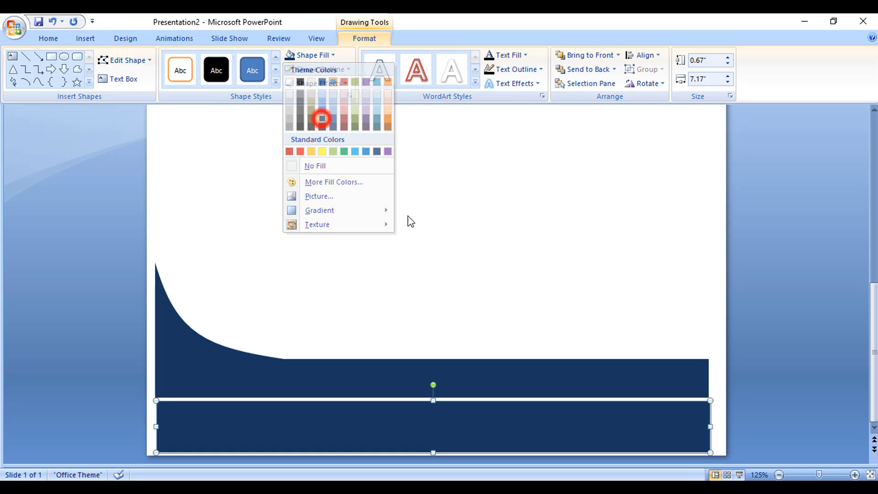
left_click(411, 222)
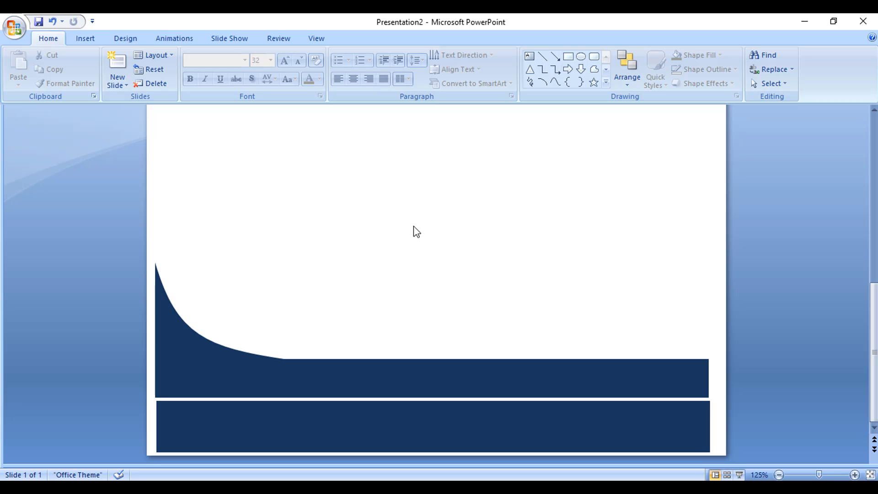
Step: Insert a WordArt text box in the white shadowed style and place it over the navy header banner
scroll(443, 298, "down", 7, "ctrl")
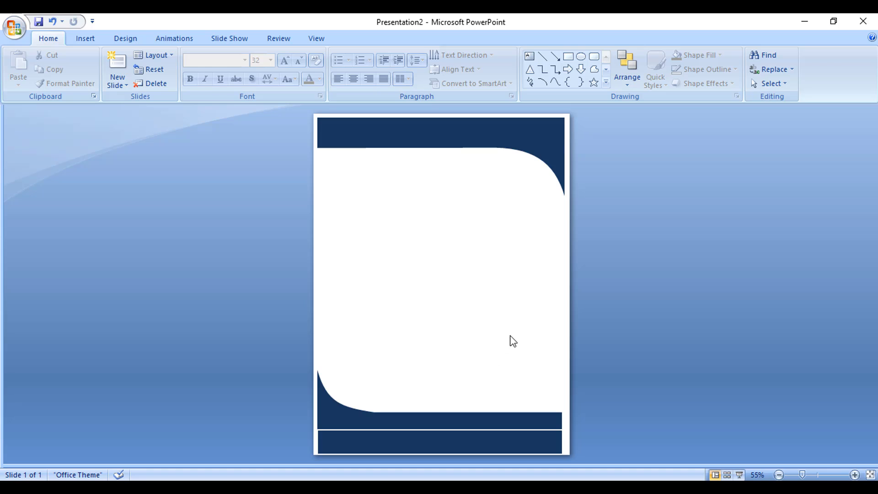
scroll(516, 341, "up", 7)
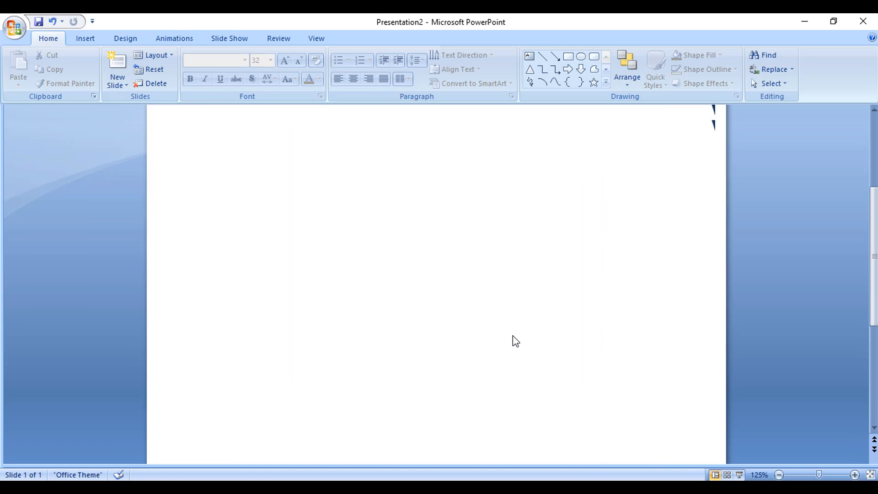
scroll(515, 340, "up", 2)
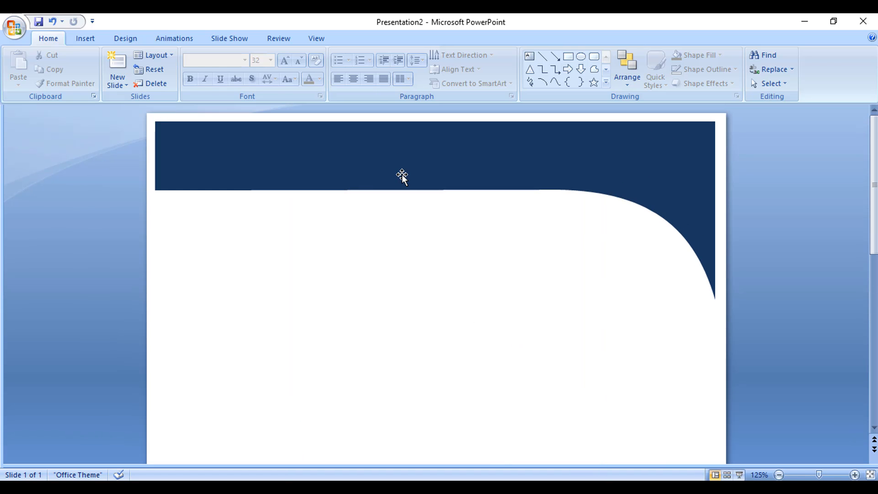
left_click(86, 38)
left_click(357, 79)
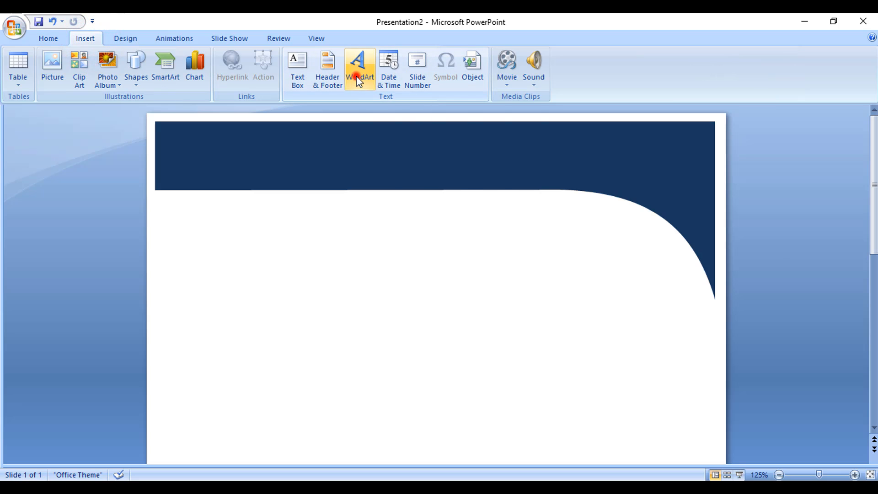
left_click(436, 115)
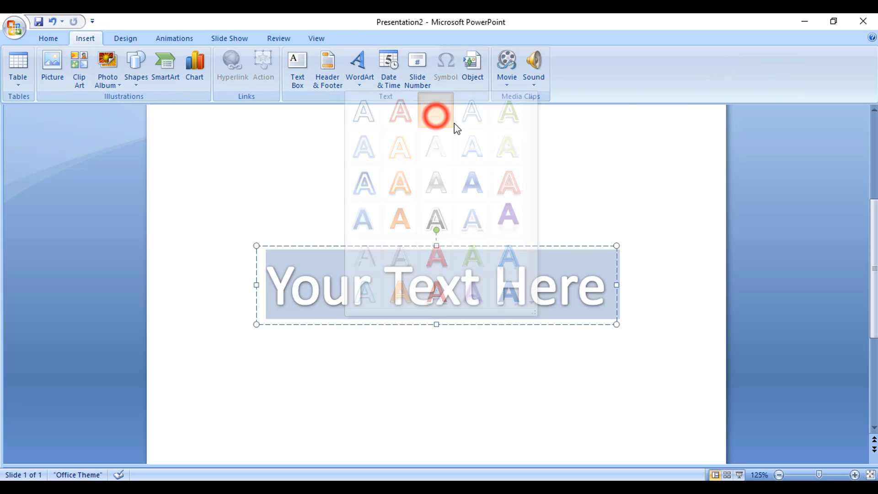
scroll(487, 276, "up", 2)
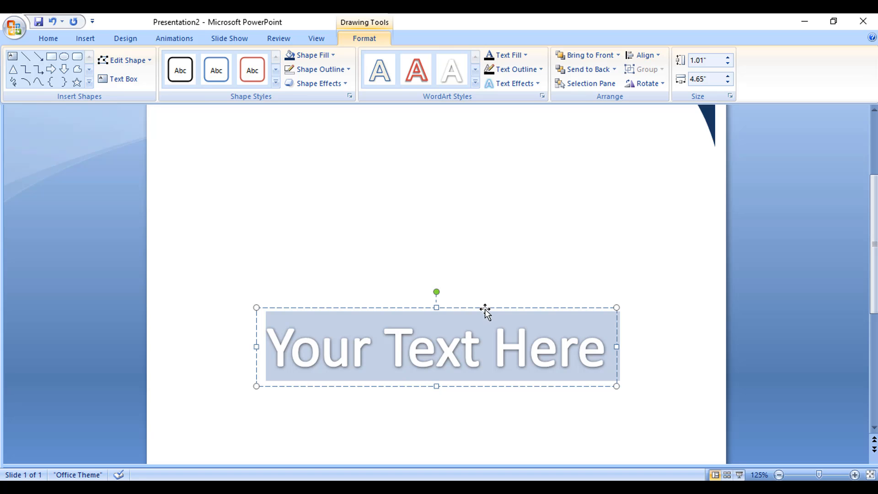
left_click_drag(486, 307, 490, 227)
scroll(494, 333, "up", 5)
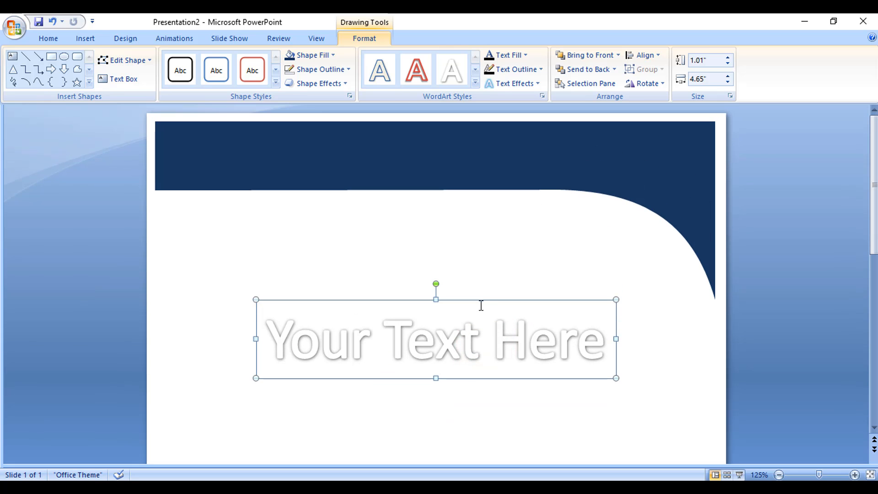
left_click_drag(481, 275, 481, 127)
Step: Reduce the header WordArt to 40 pt and replace its placeholder text with "Computer Shop"
left_click(46, 39)
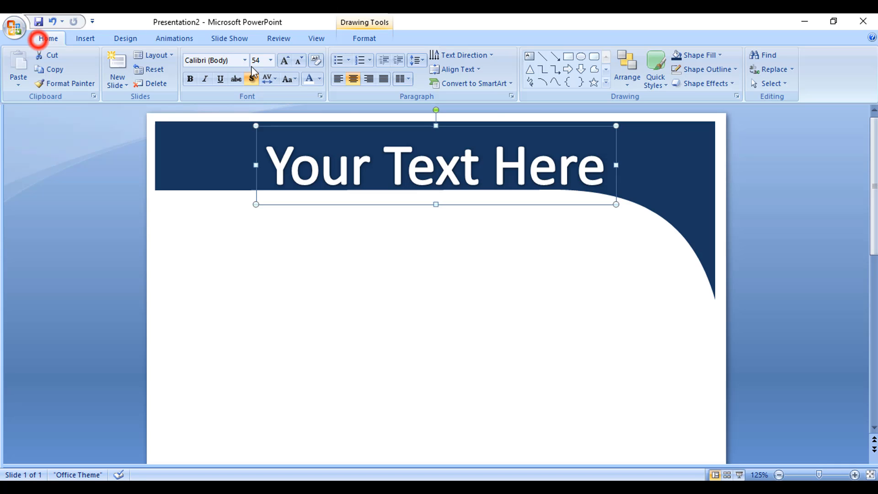
left_click(299, 60)
left_click(299, 60)
left_click(299, 60)
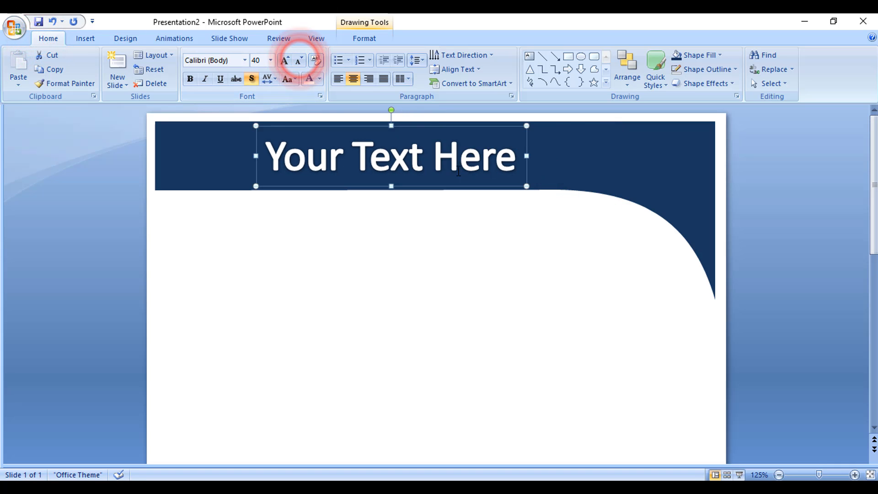
left_click_drag(509, 165, 323, 166)
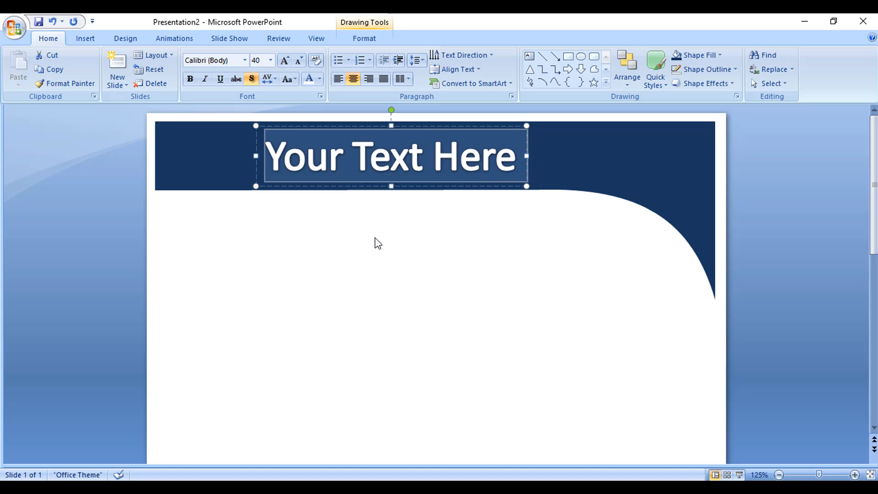
type("Computer Shop")
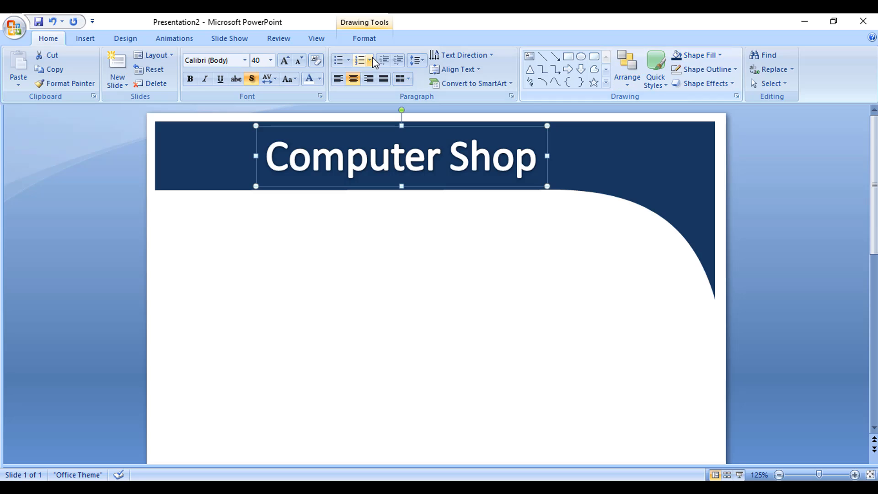
Step: Center the 40 pt "Computer Shop" title horizontally on the slide
left_click(369, 36)
left_click(644, 55)
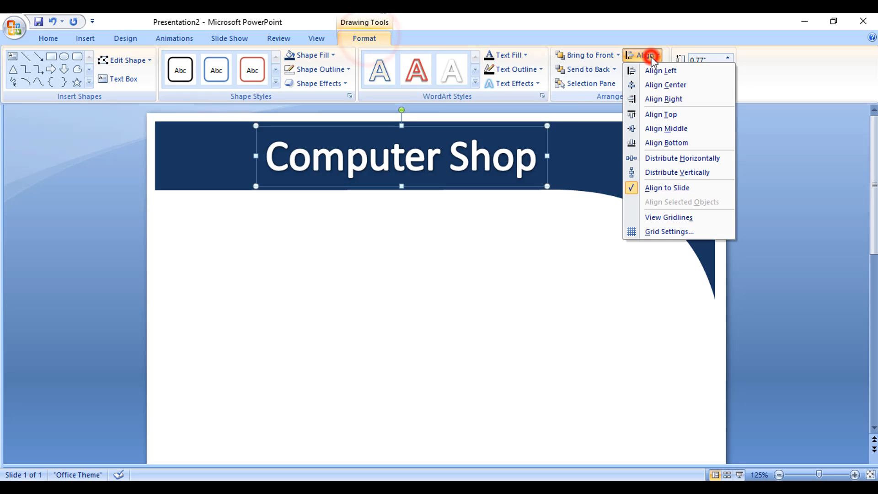
left_click(666, 86)
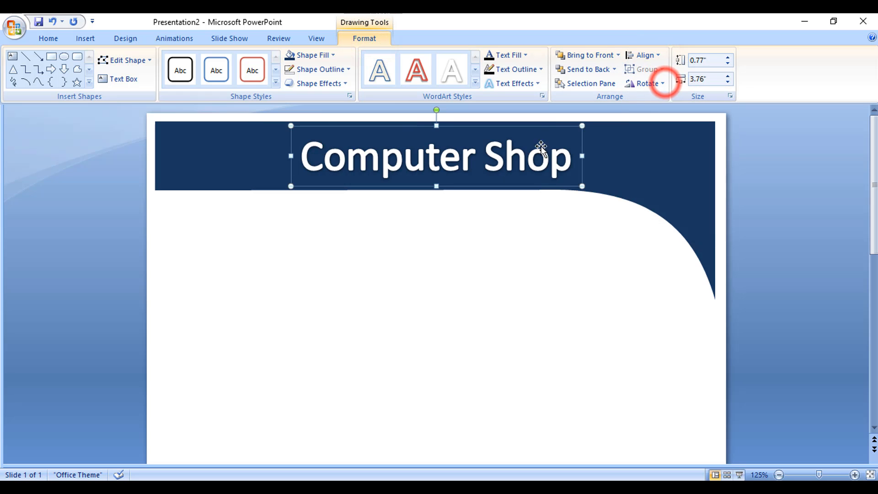
Step: Reduce the "Computer Shop" title's font size to 20 pt
left_click(42, 38)
left_click(299, 60)
left_click(300, 60)
left_click(299, 60)
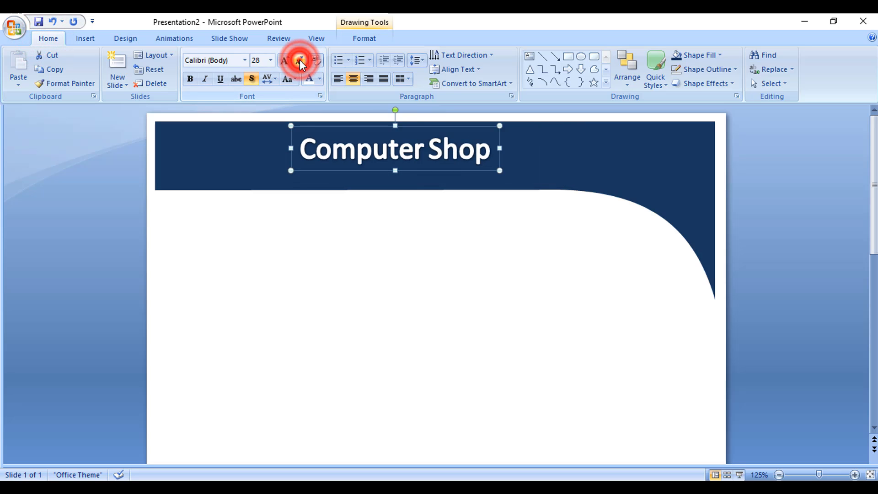
left_click(299, 60)
left_click(299, 60)
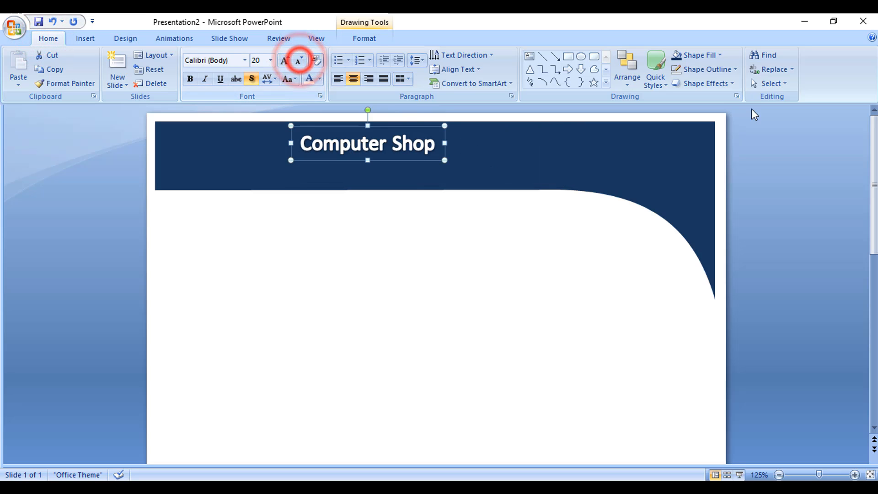
Step: Center the resized title horizontally on the slide and nudge it down to the middle of the header banner
left_click(366, 38)
left_click(653, 55)
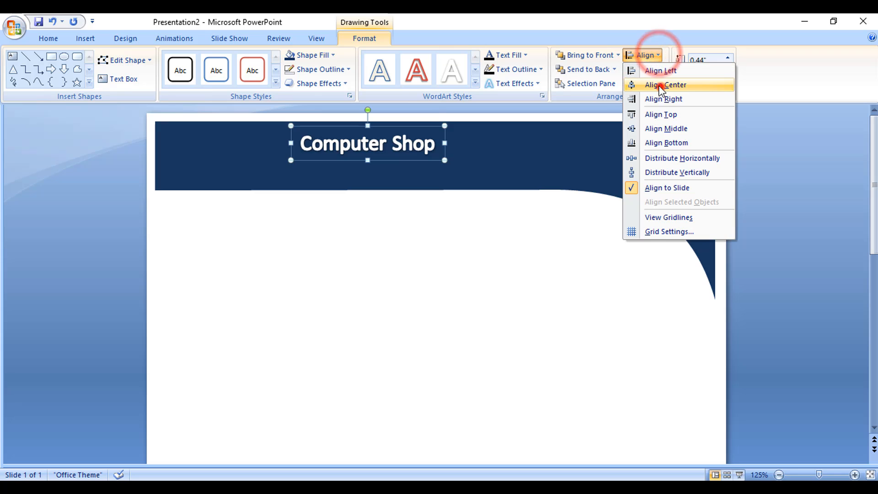
left_click(666, 84)
left_click(460, 270)
double_click(436, 155)
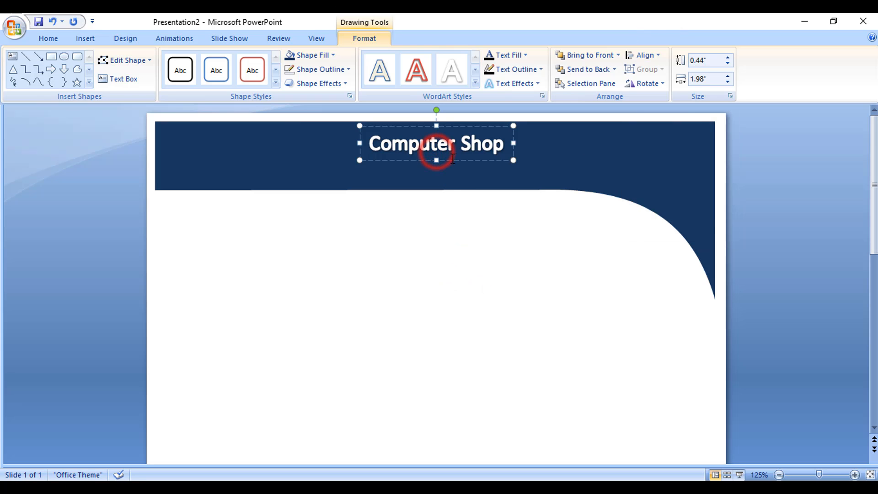
key("Down")
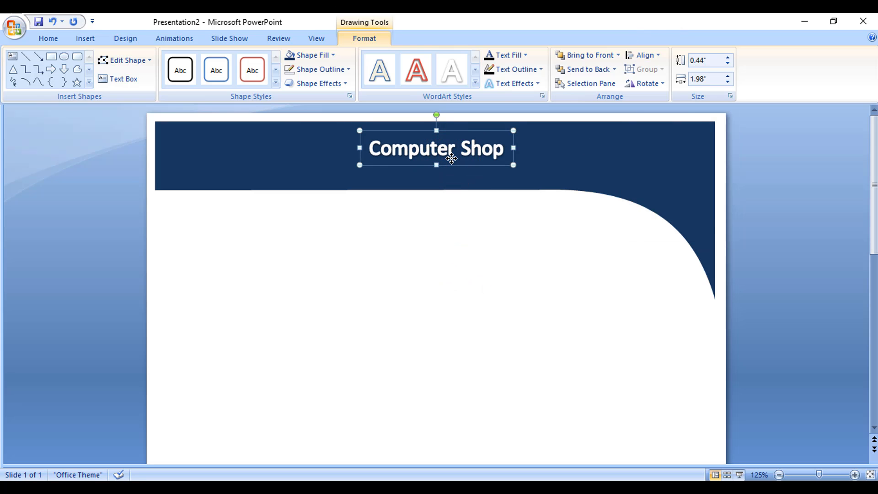
key("Down")
left_click(452, 238)
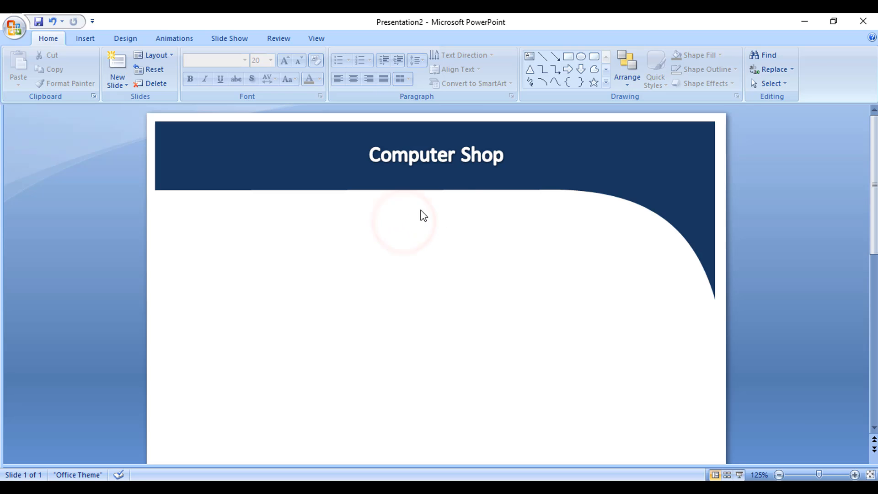
Step: Draw a rounded rectangle about 1.83 by 0.42 inches just beneath the header banner, centered under the title
left_click(93, 41)
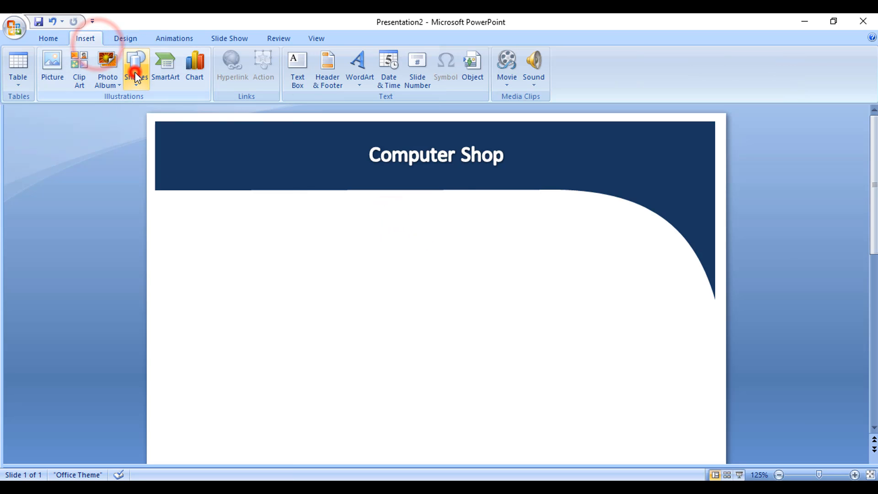
left_click(136, 72)
left_click(196, 111)
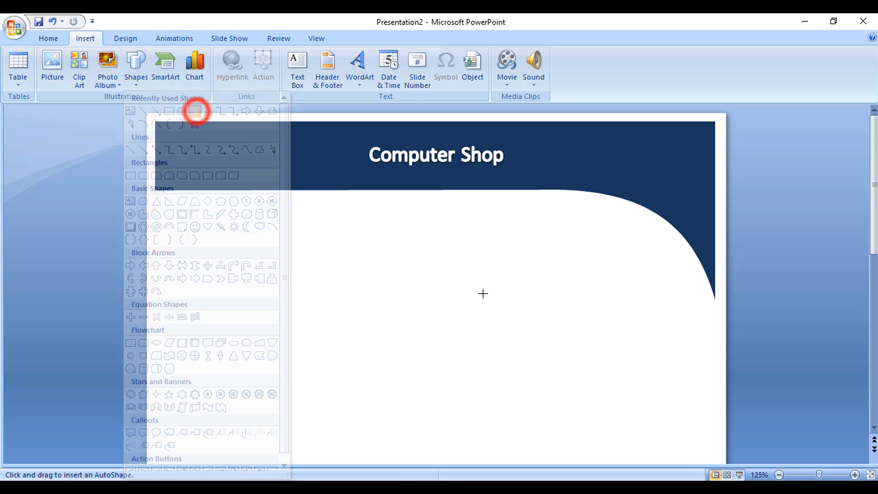
left_click_drag(366, 204, 507, 236)
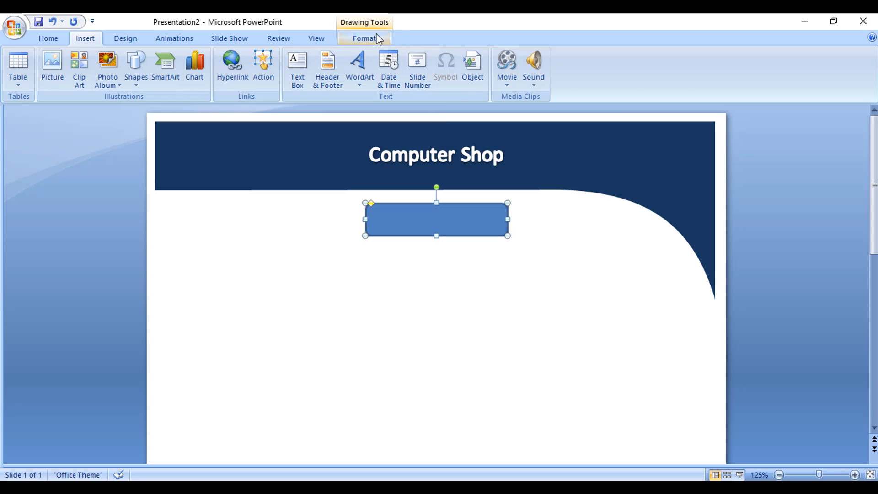
Step: Remove the rounded rectangle's outline and fill it with the same dark navy blue theme colour as the banner
left_click(378, 39)
left_click(328, 70)
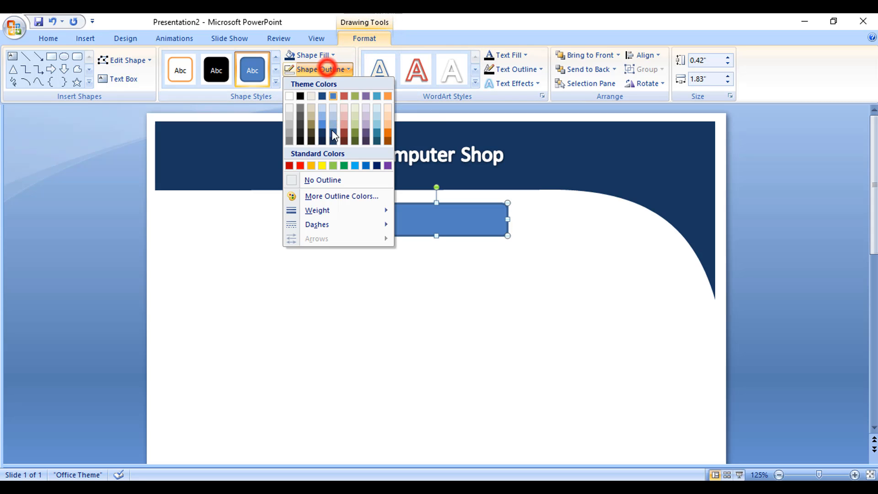
left_click(326, 180)
left_click(325, 54)
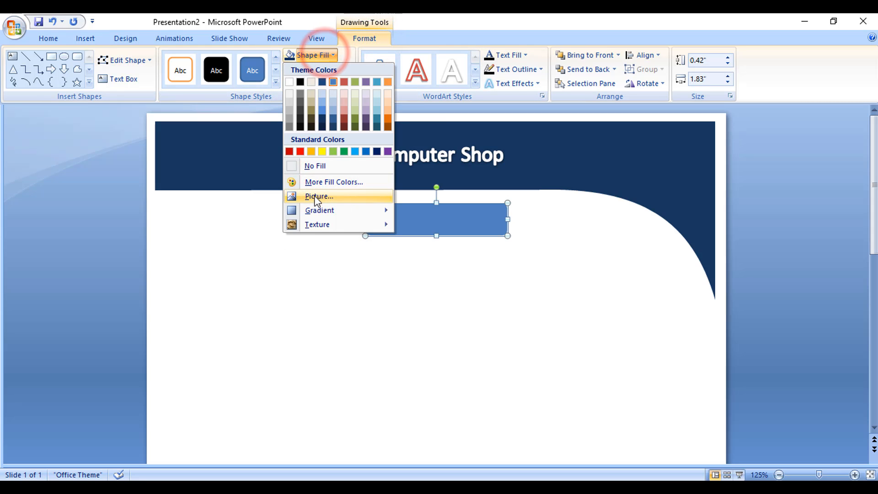
left_click(322, 120)
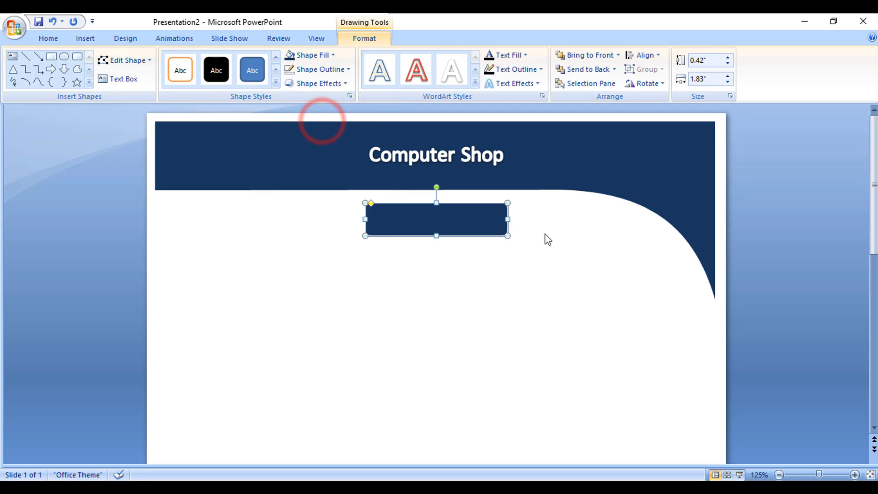
left_click(524, 283)
Step: Duplicate the "Computer Shop" title onto the rounded rectangle and reduce the copy to 18 pt
left_click(442, 223)
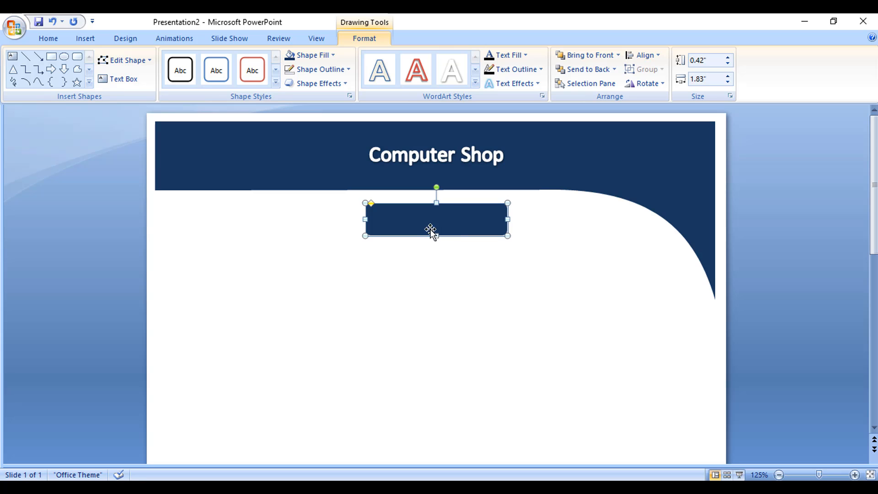
left_click(358, 274)
left_click(448, 160)
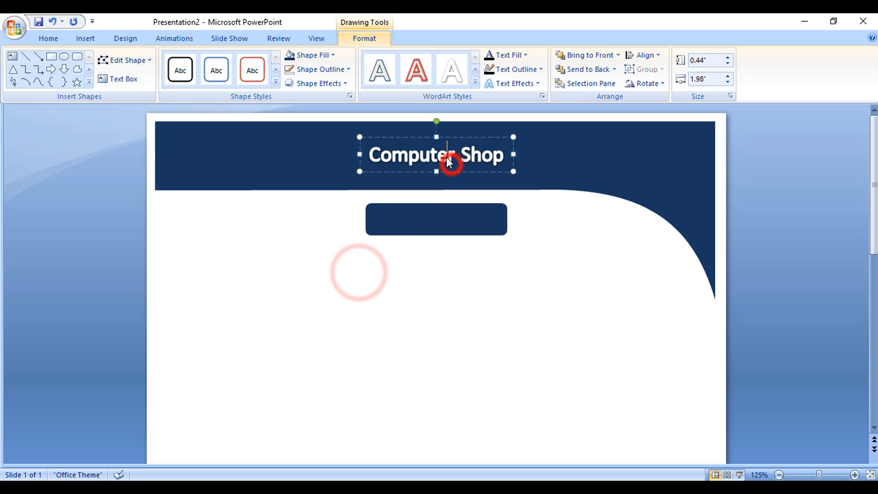
left_click_drag(451, 171, 507, 239)
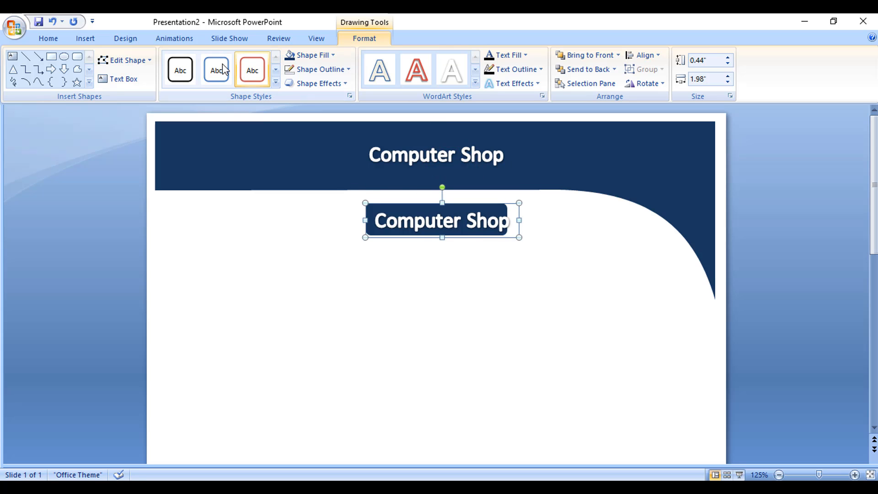
left_click(54, 39)
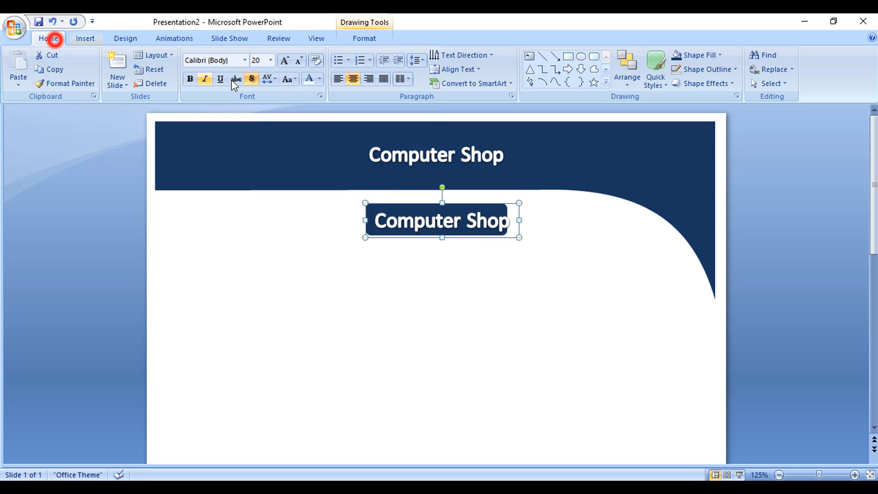
left_click(299, 60)
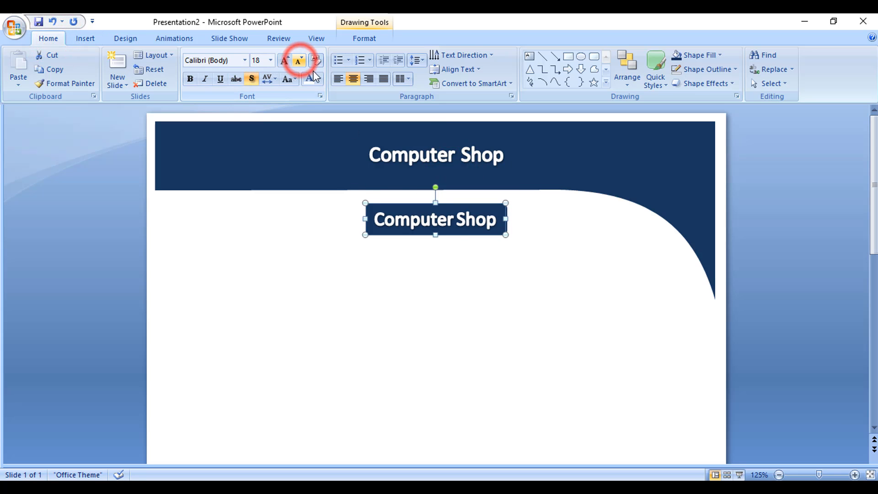
Step: Change the copied title's text to "Invoice" and position it in the middle of the rounded rectangle
double_click(486, 226)
key("ctrl+a")
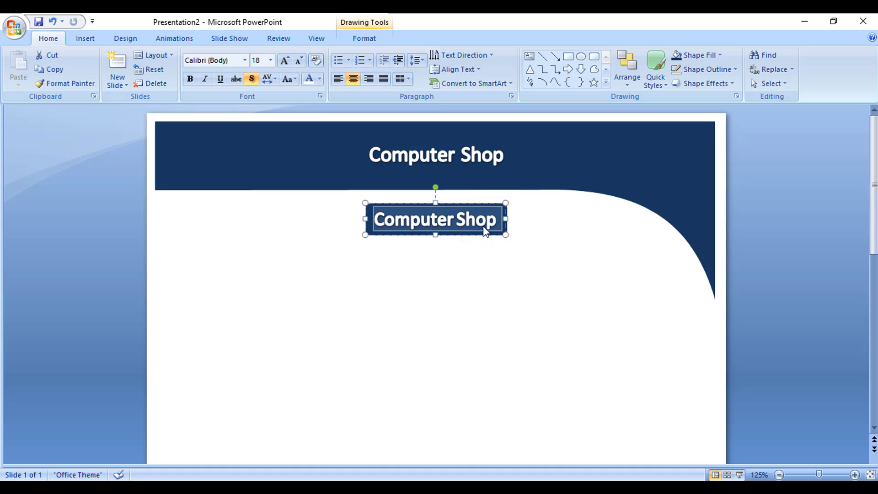
key("Delete")
type("Invoice")
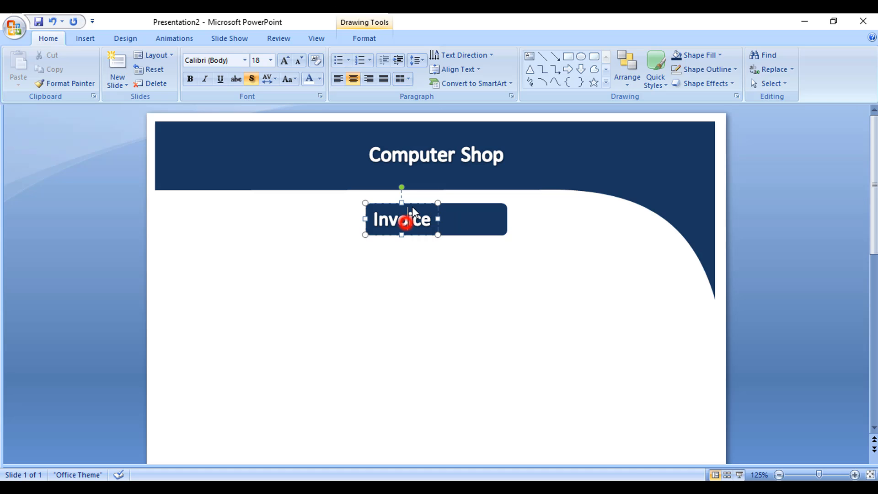
left_click(626, 450)
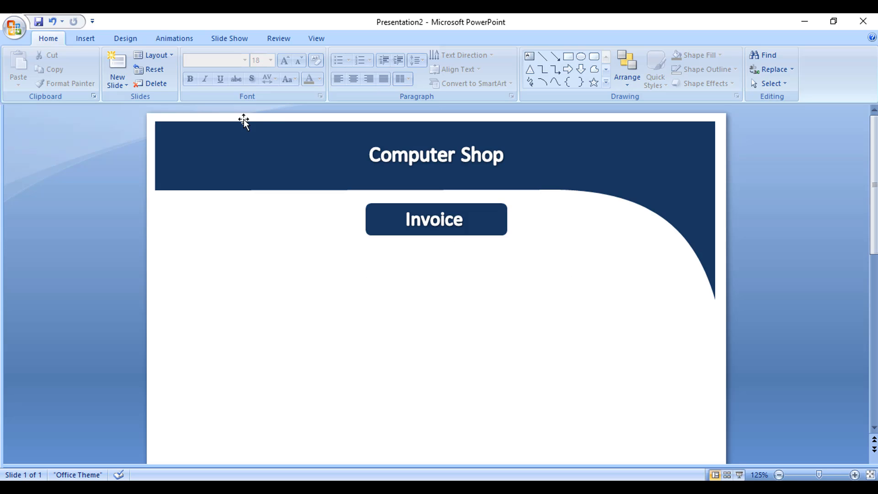
Step: Insert WordArt reading "TAREQ ACADEMY" in the glossy blue style with a reflection
left_click(86, 40)
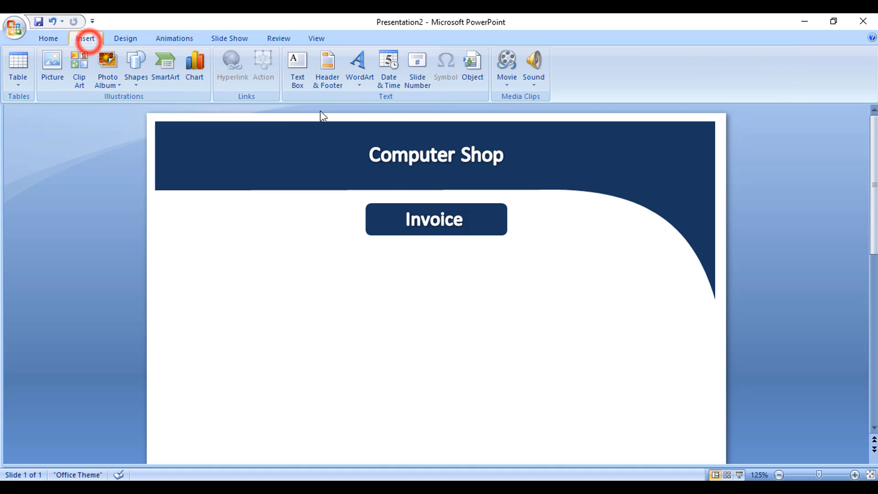
left_click(361, 74)
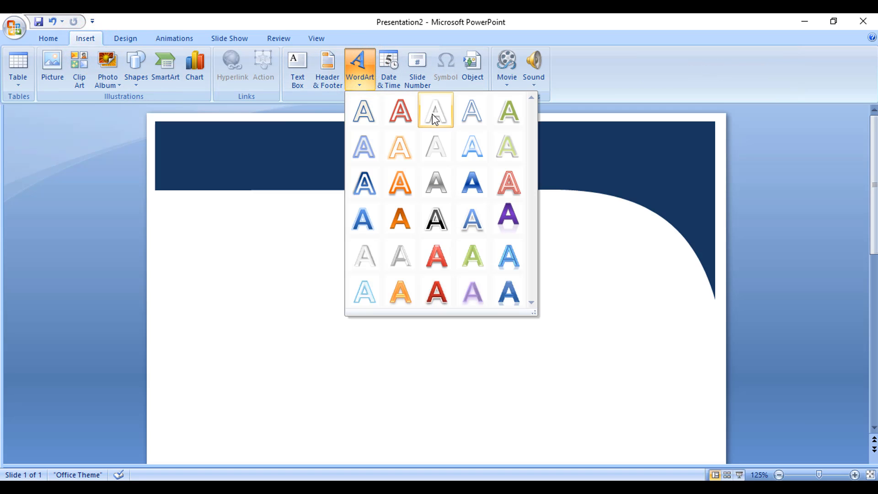
left_click(507, 291)
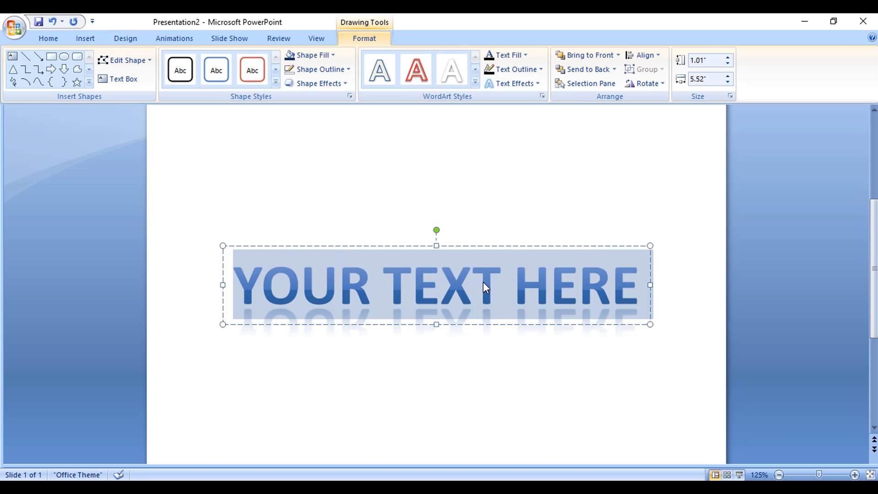
type("TAREQ ACADEMY")
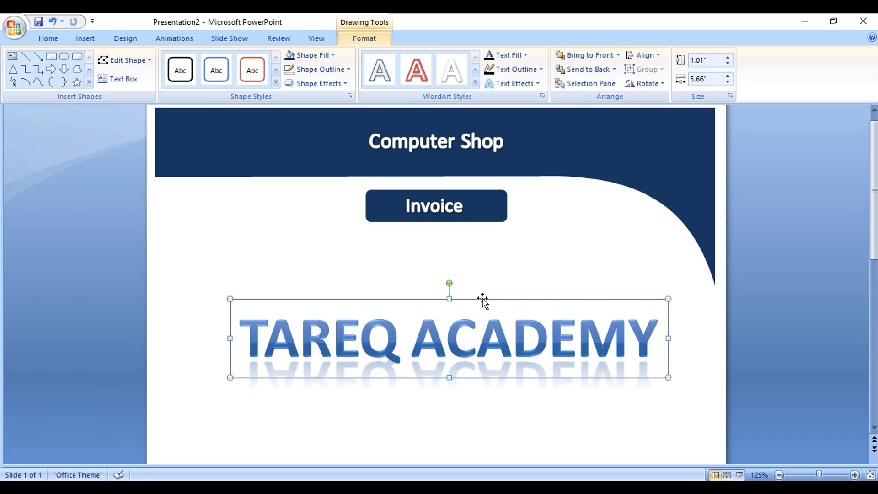
Step: Move the "TAREQ ACADEMY" WordArt up so that it sits just beneath the Invoice label
left_click_drag(482, 301, 476, 223)
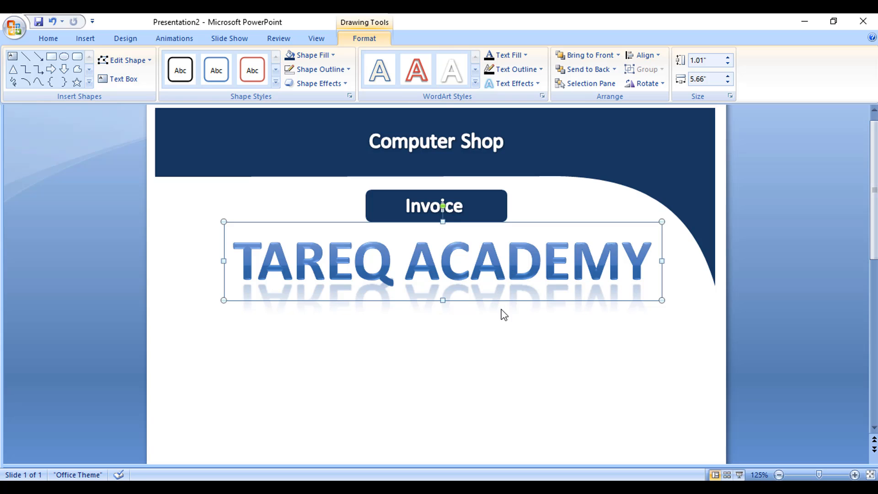
key("Up")
key("Up")
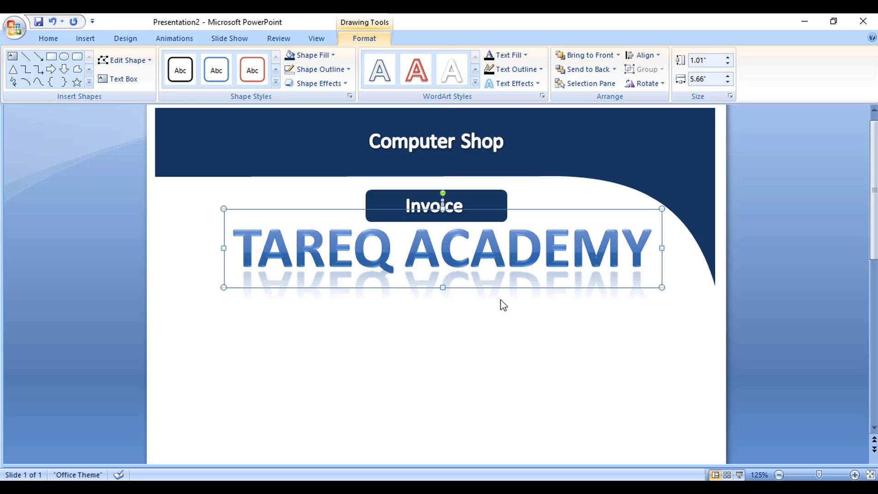
key("ctrl+Down")
key("ctrl+Down")
key("ctrl+Down")
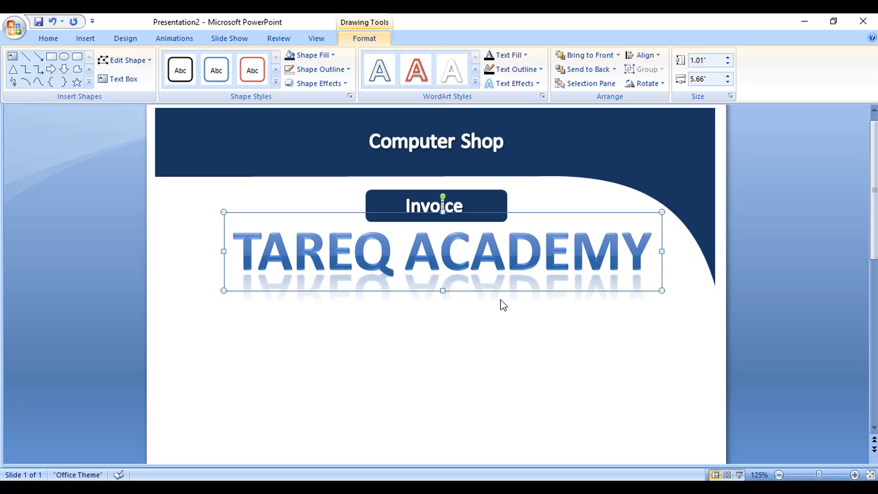
left_click(504, 332)
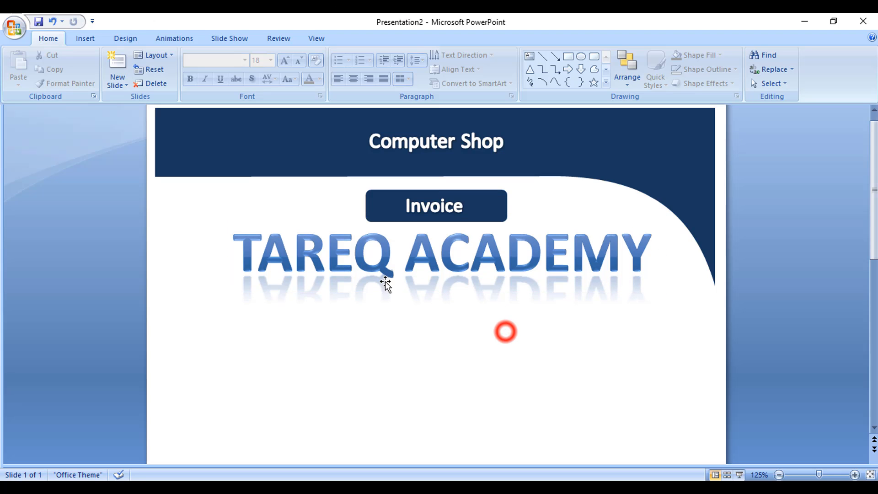
scroll(482, 287, "up", 1)
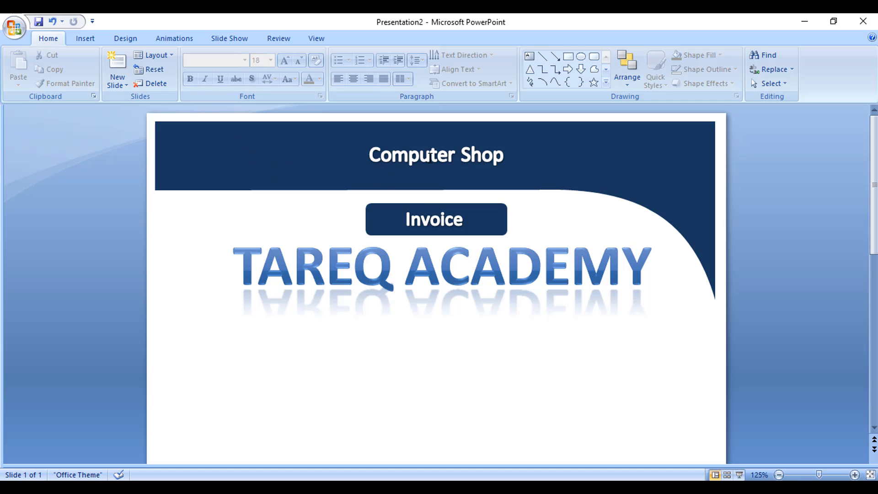
Step: Add a text box beneath the WordArt with the shop's two-line address: shop and road number, then city and country
left_click(80, 39)
left_click(297, 83)
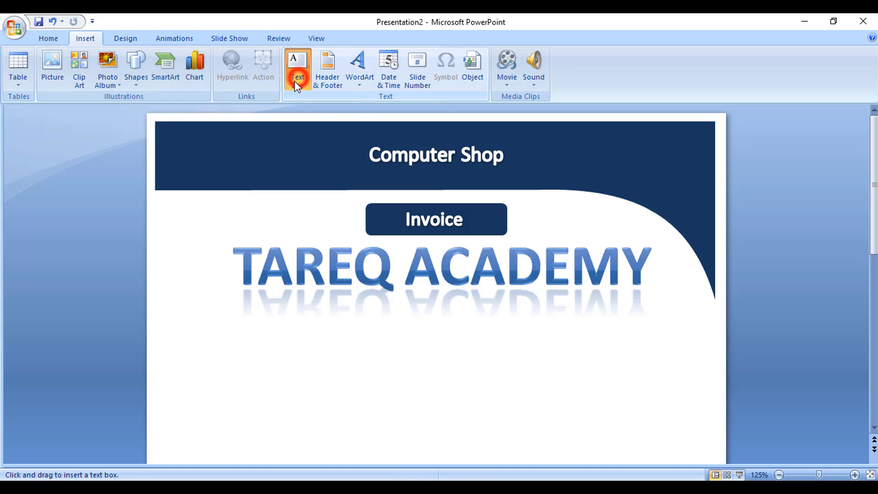
left_click(382, 314)
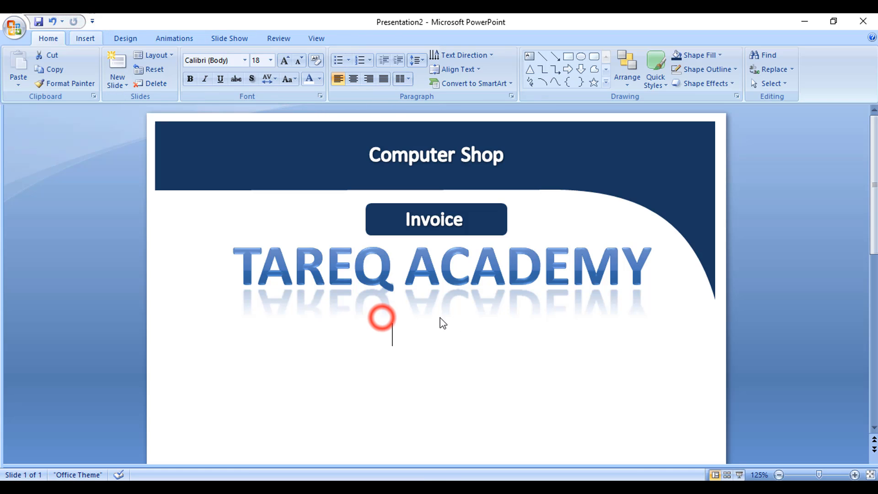
type("S")
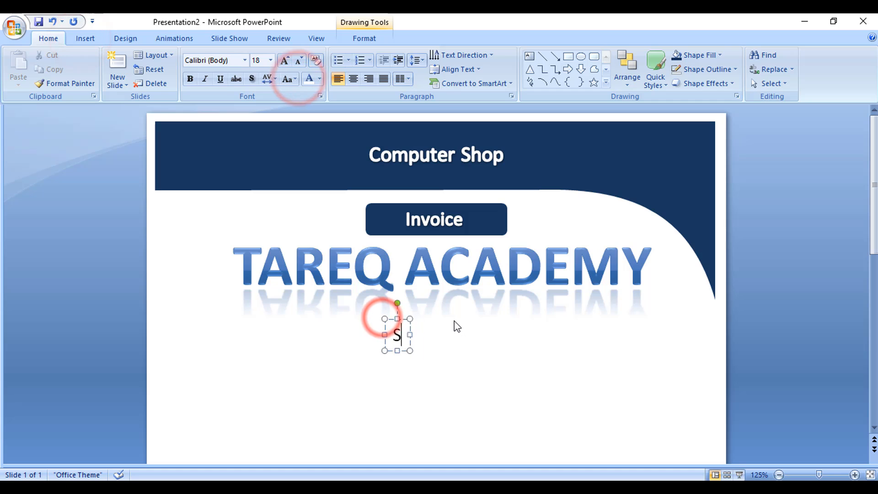
type("hop No- 123, Road No- 123")
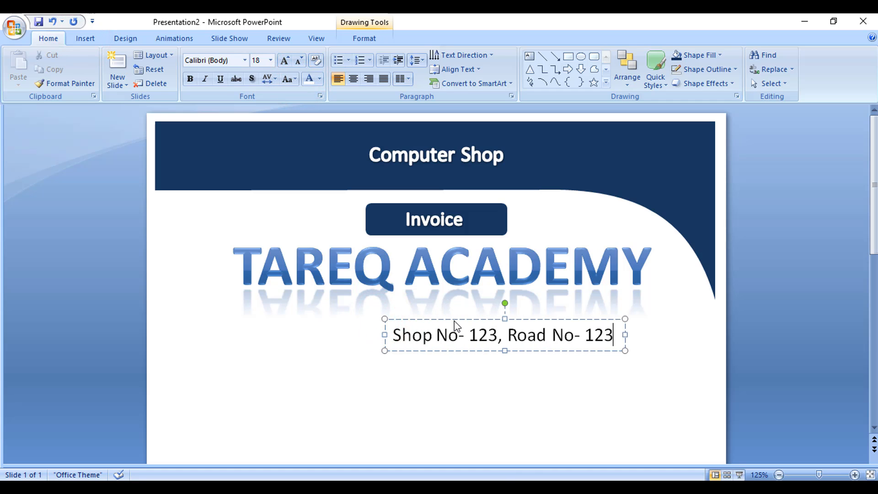
key("Return")
type("Dhaka, Bangladesh")
Step: Reduce the centered address text to 14 pt and center its box horizontally on the slide, close beneath the WordArt
left_click_drag(559, 374, 517, 346)
left_click_drag(541, 331, 361, 307)
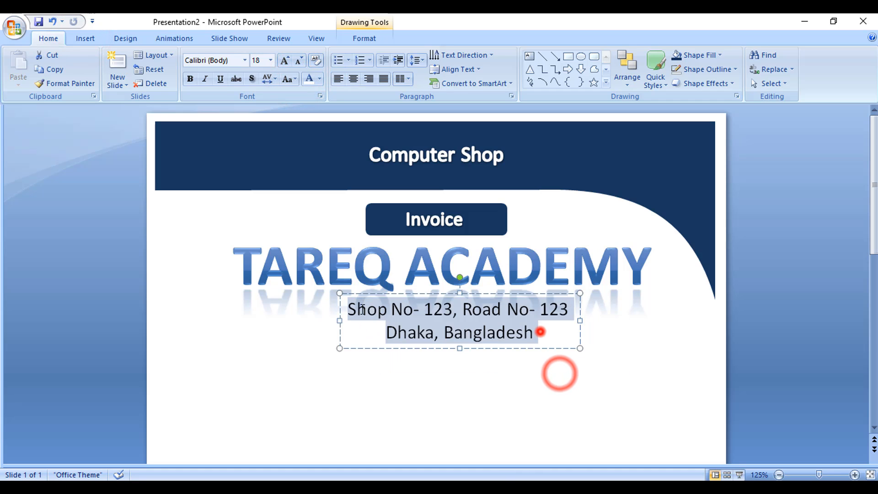
key("ctrl+[")
key("ctrl+[")
left_click(481, 338)
left_click(360, 33)
left_click(641, 57)
left_click(666, 81)
left_click(484, 338)
left_click(519, 353)
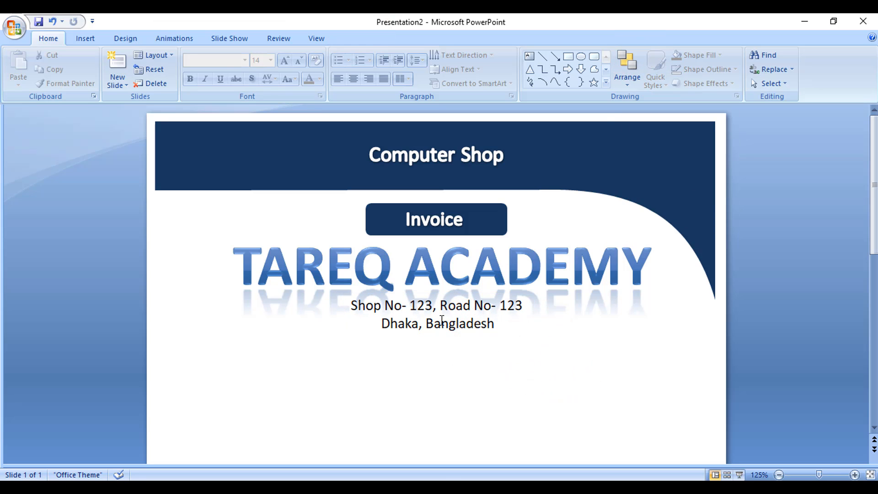
Step: Draw a thin rounded rectangle about 6.67 by 0.17 inches across the page just beneath the address
scroll(496, 334, "down", 3)
scroll(308, 340, "up", 2)
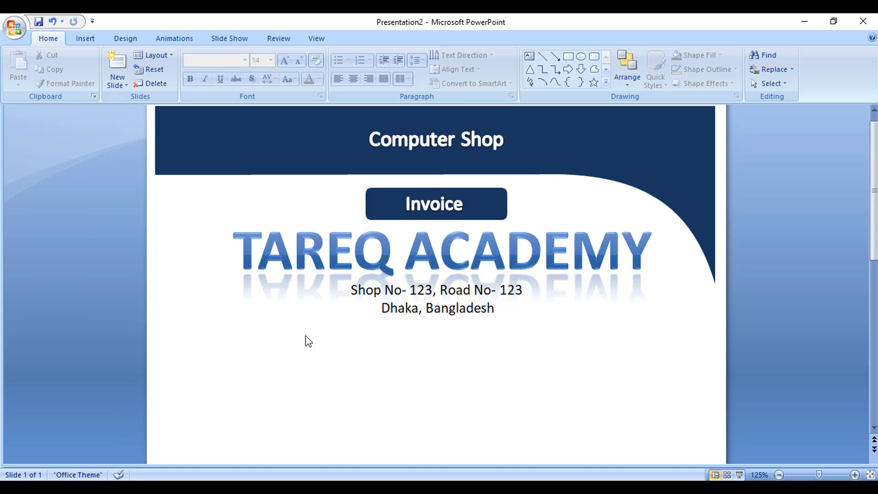
left_click(86, 38)
left_click(135, 78)
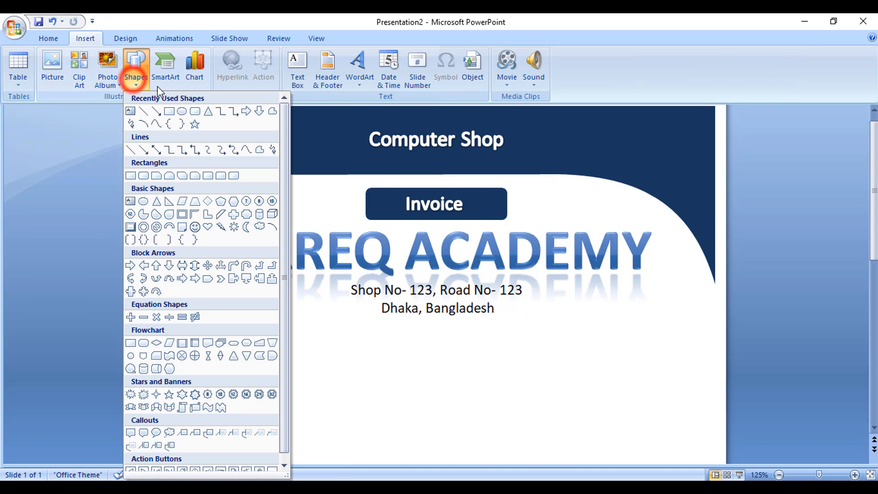
left_click(195, 111)
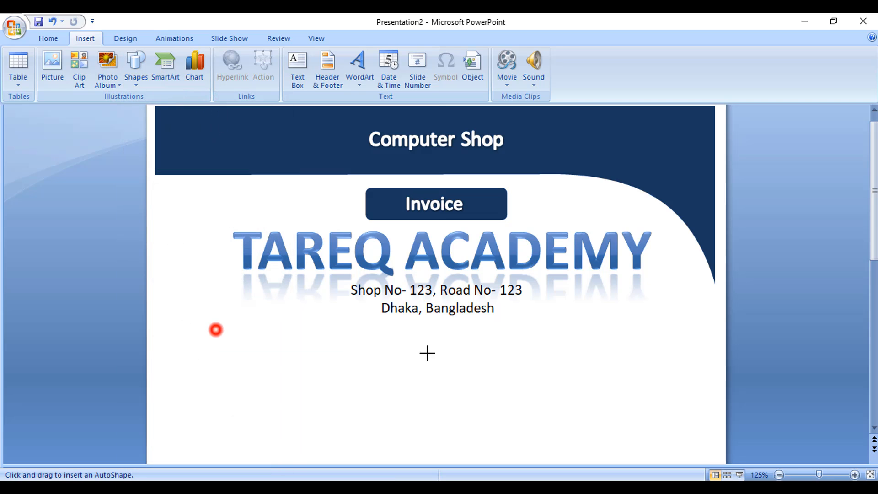
left_click_drag(427, 353, 695, 335)
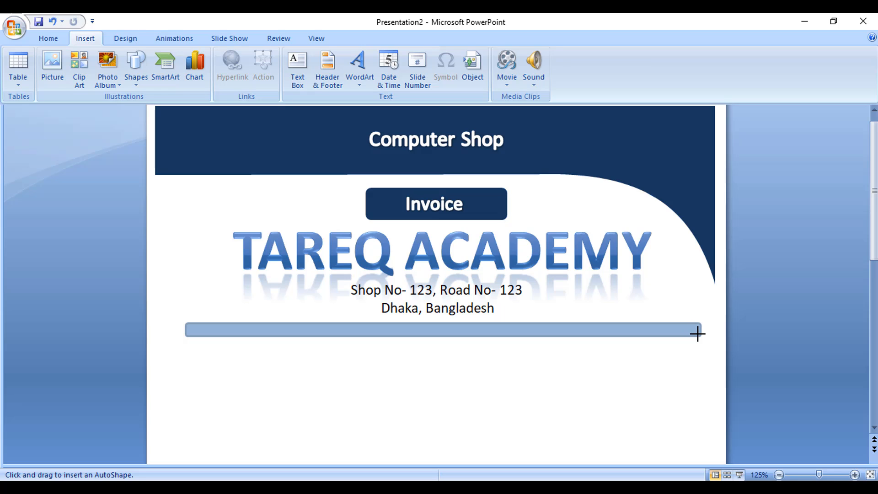
left_click_drag(697, 333, 698, 334)
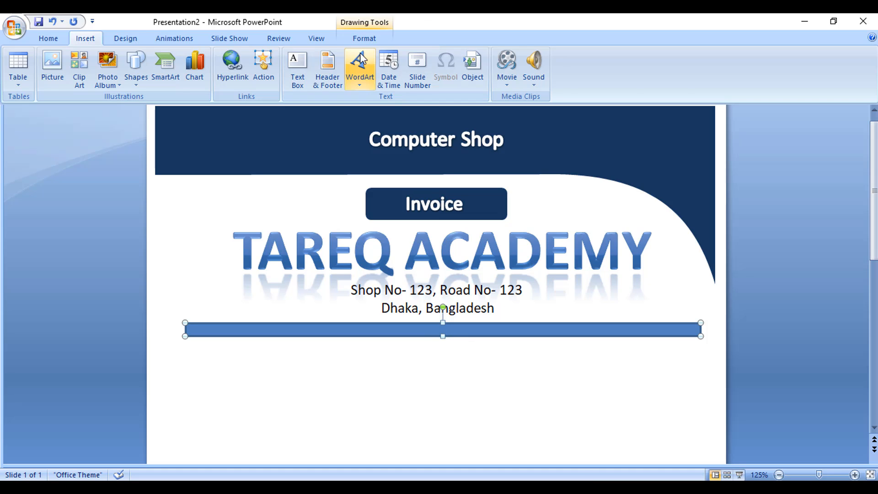
Step: Fill the thin bar with the same dark navy blue theme colour as the banner and remove its outline
left_click(364, 36)
left_click(326, 55)
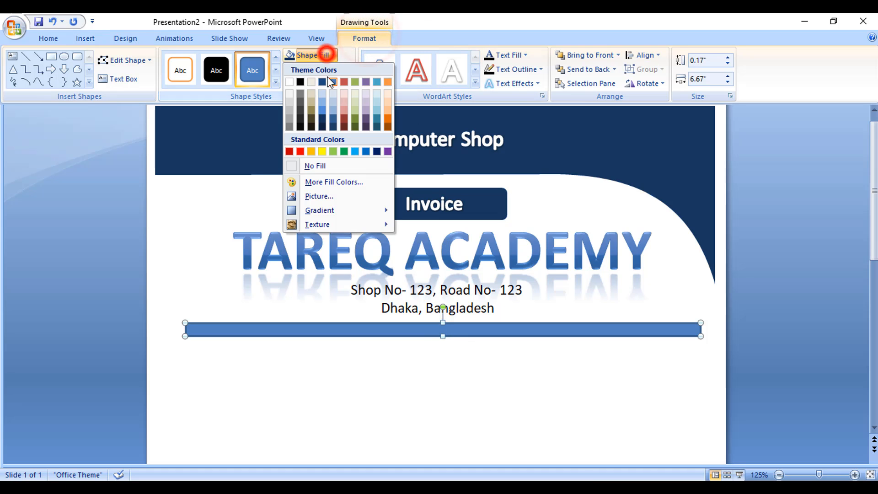
left_click(327, 166)
left_click(321, 55)
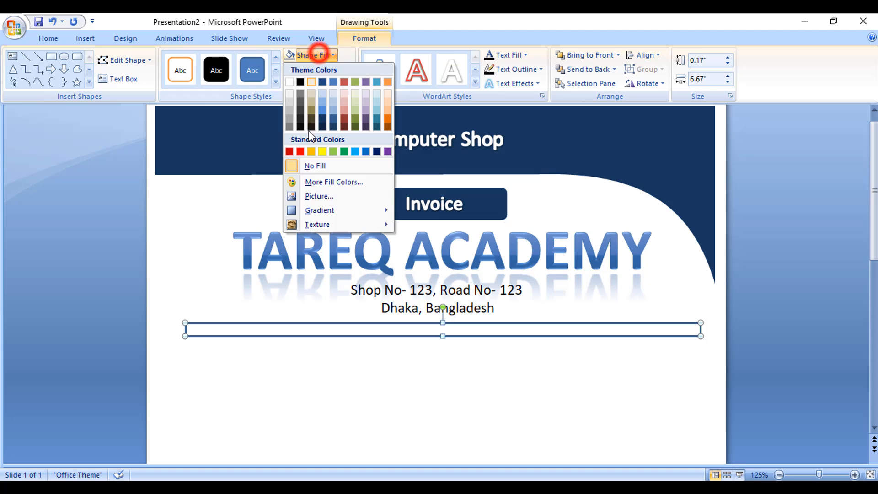
left_click(320, 117)
left_click(321, 69)
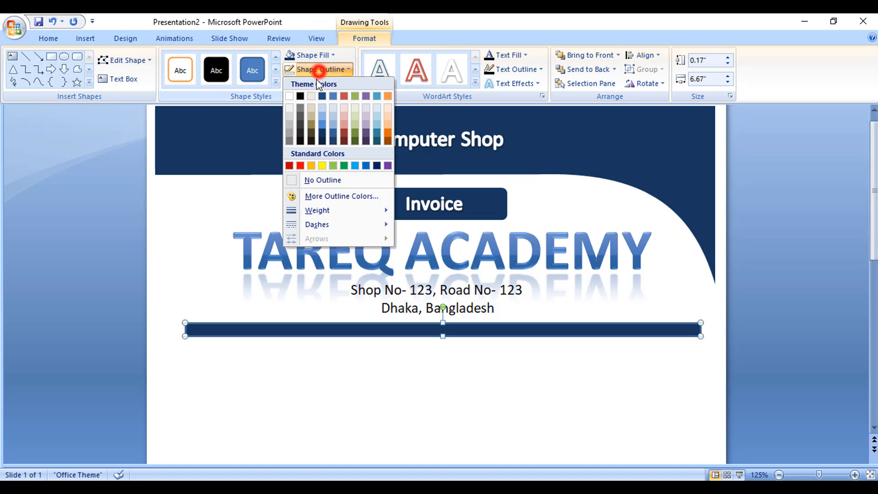
left_click(331, 177)
left_click(361, 350)
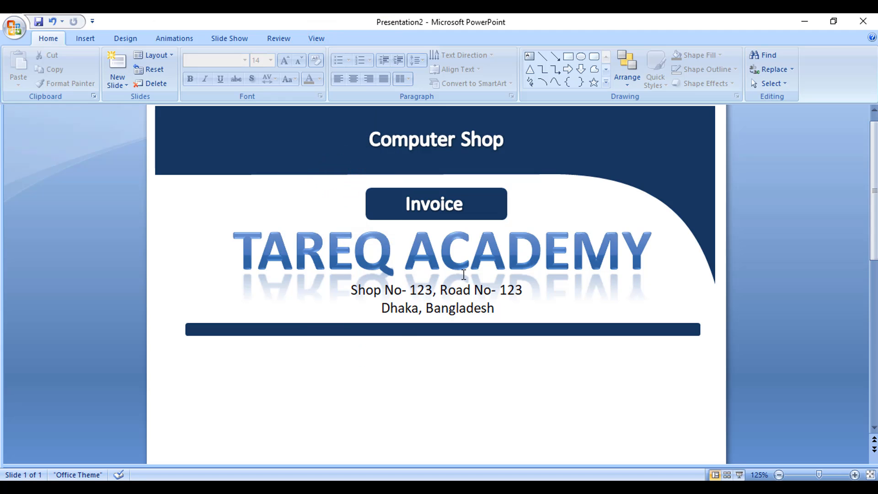
scroll(491, 315, "up", 1)
scroll(492, 318, "down", 1)
scroll(451, 382, "down", 1)
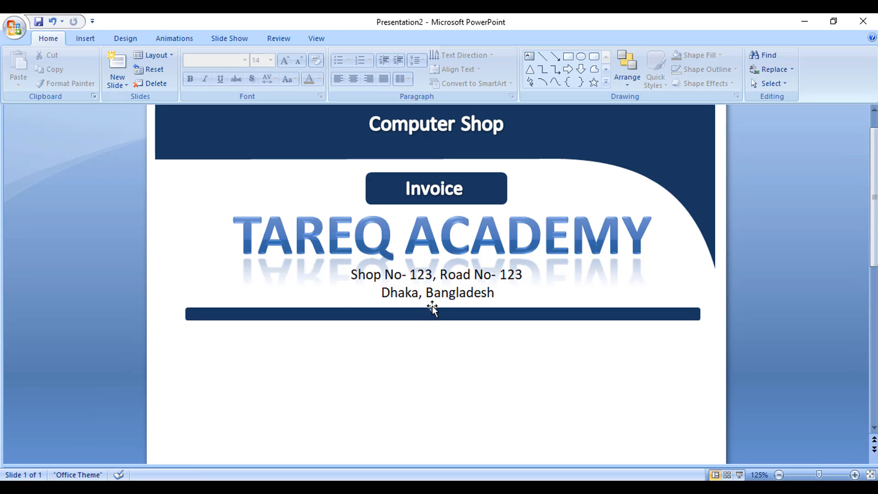
left_click(434, 294)
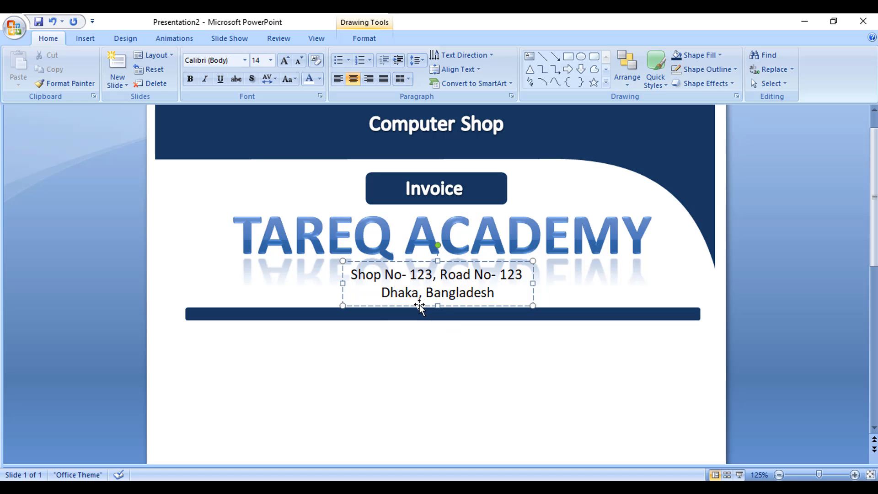
left_click(250, 353)
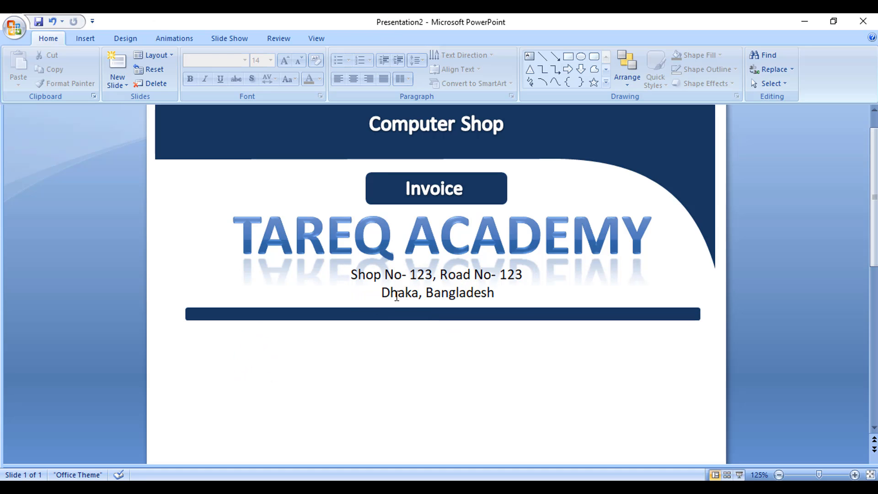
left_click(392, 292)
Step: Add a text box beneath the navy bar reading "Invoice No-" and "Date-", each followed by a dotted fill-in line
left_click(85, 39)
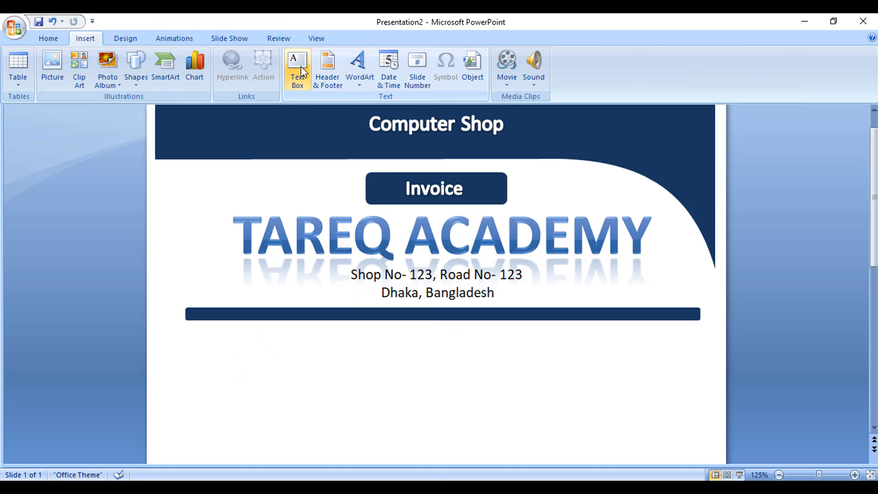
left_click(301, 67)
left_click(224, 347)
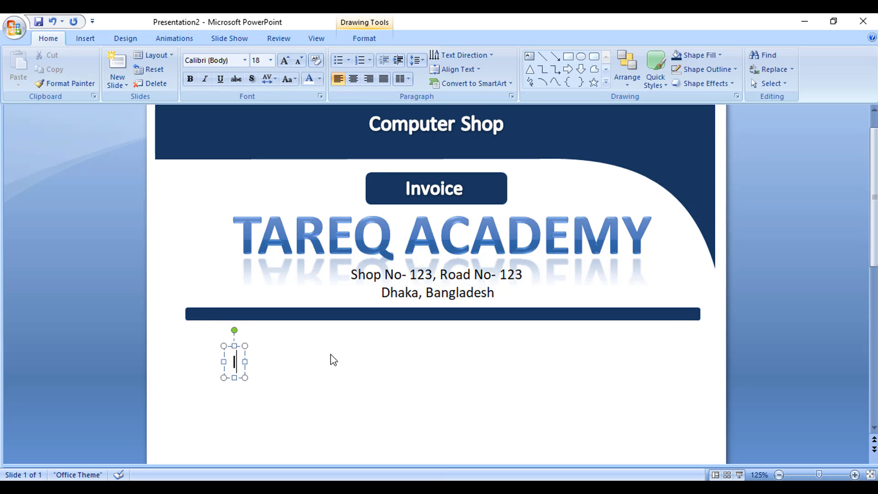
type("Invo")
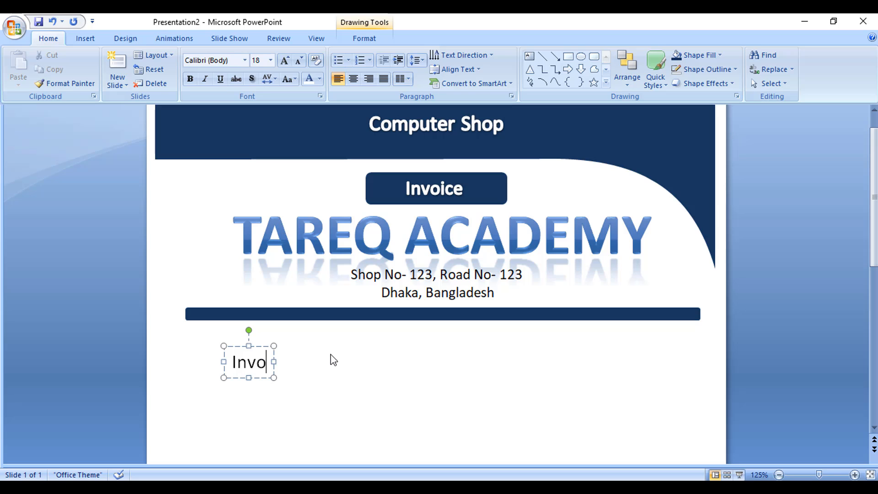
type("ice No")
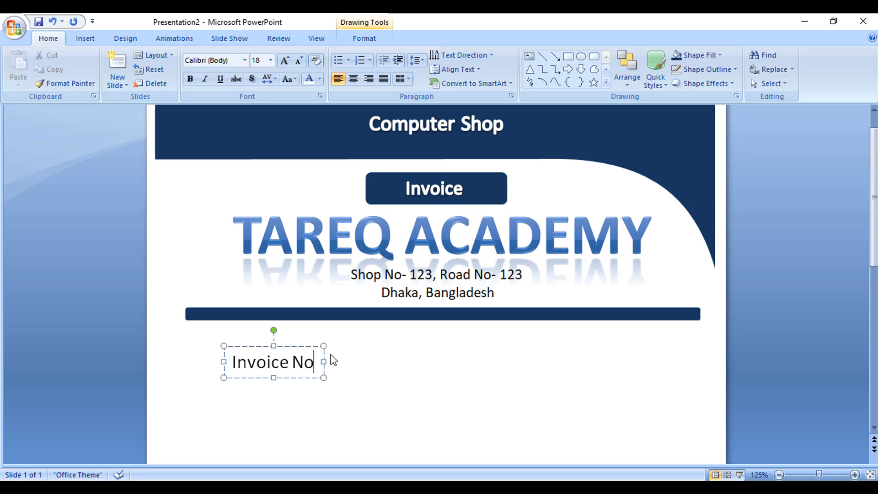
type("-")
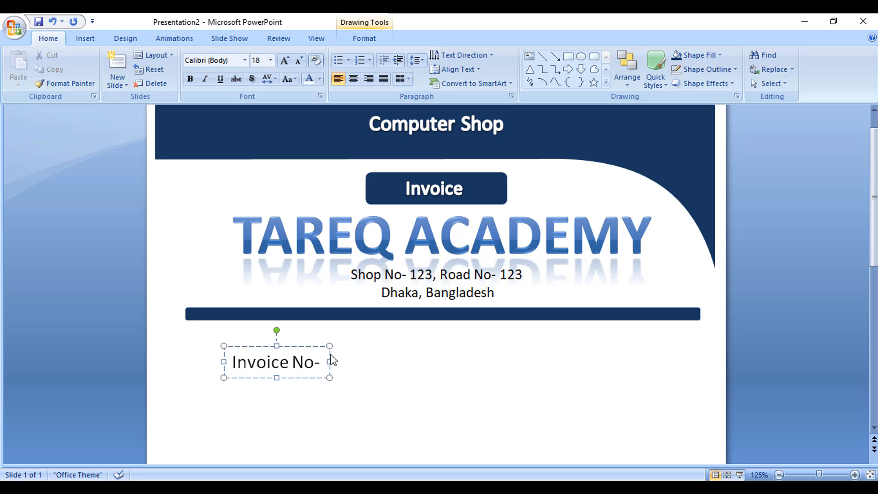
type("....................................")
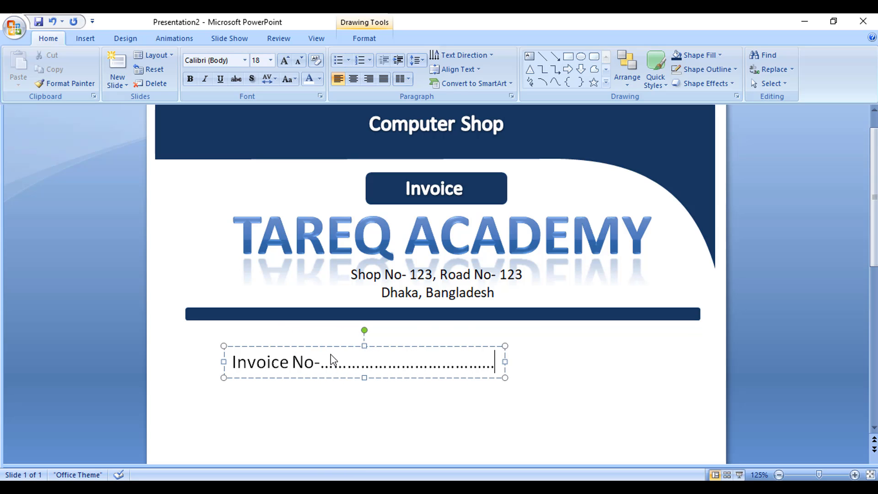
type(" Date")
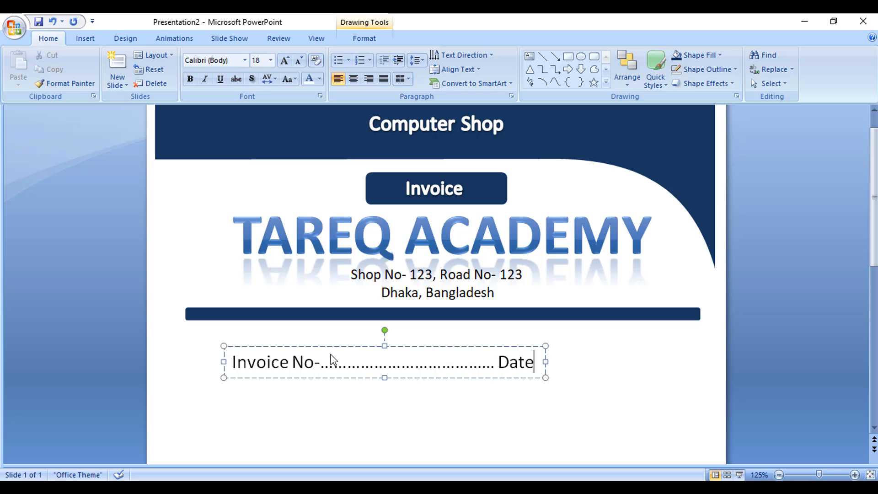
type("-................................")
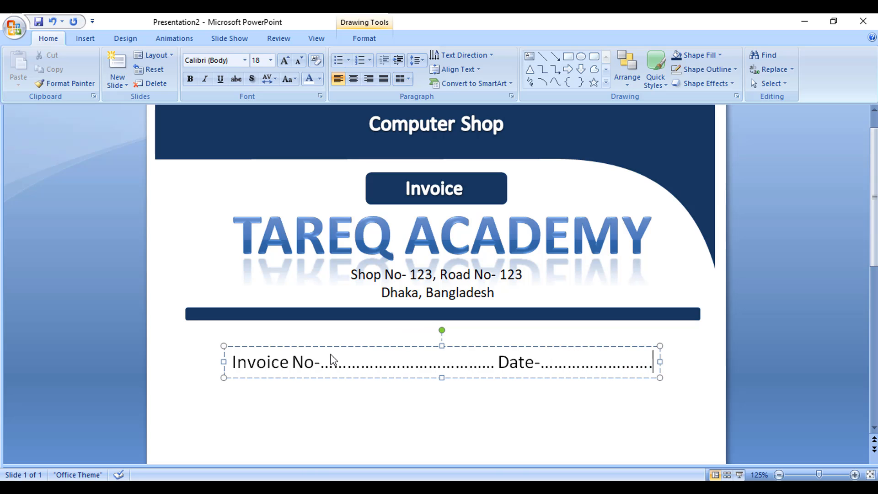
Step: Add a second line to the fields box reading "Name-" and "Address-", each followed by a dotted fill-in line
key("Return")
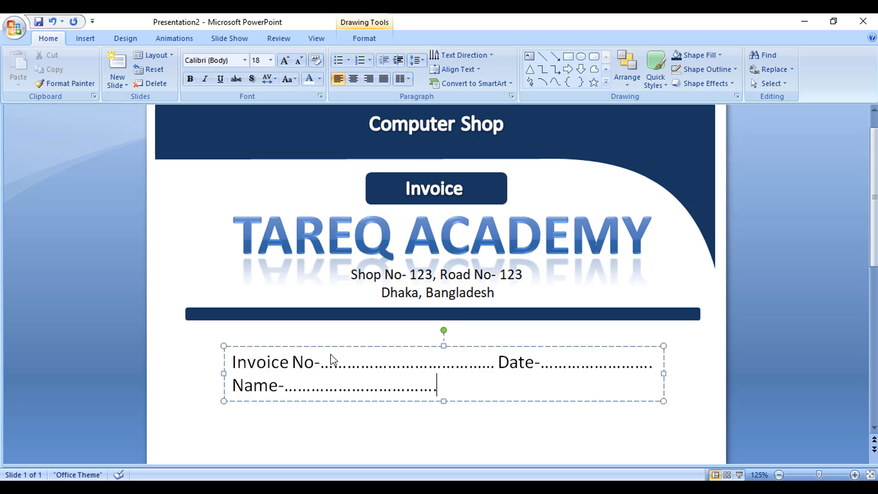
type("............ Addr")
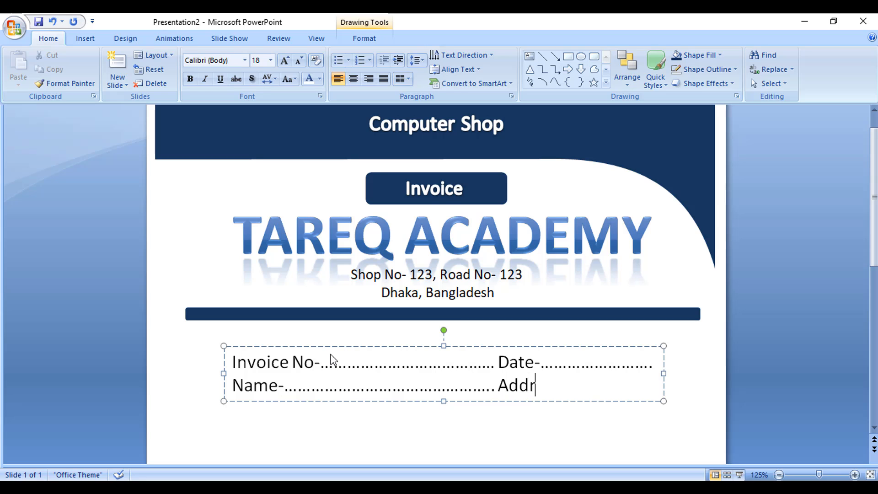
type("ess-........................")
Step: Move the invoice fields text box up so it sits just beneath the navy bar
left_click(456, 399)
key("Up")
key("Up")
key("Up")
key("Up")
key("Up")
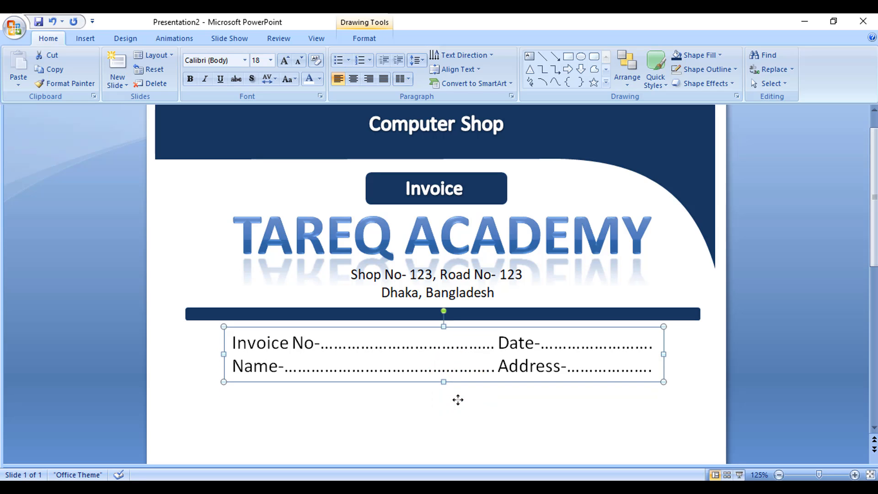
left_click(370, 430)
scroll(390, 389, "down", 5)
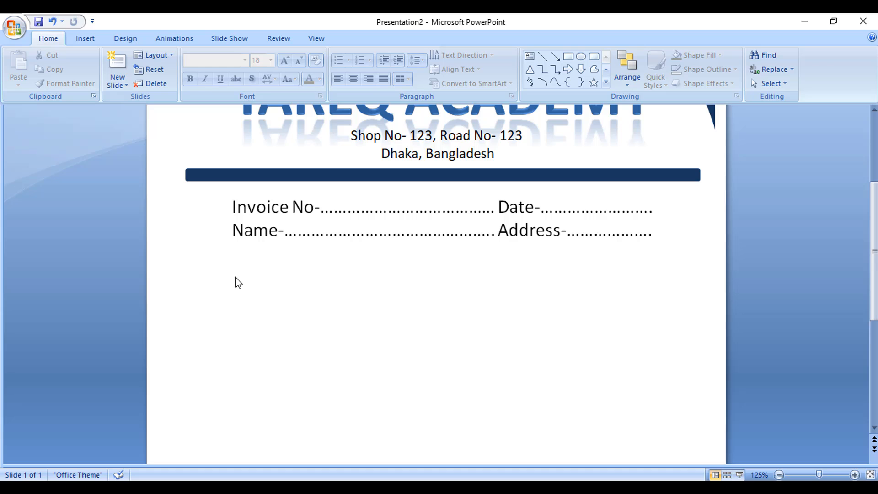
left_click(85, 38)
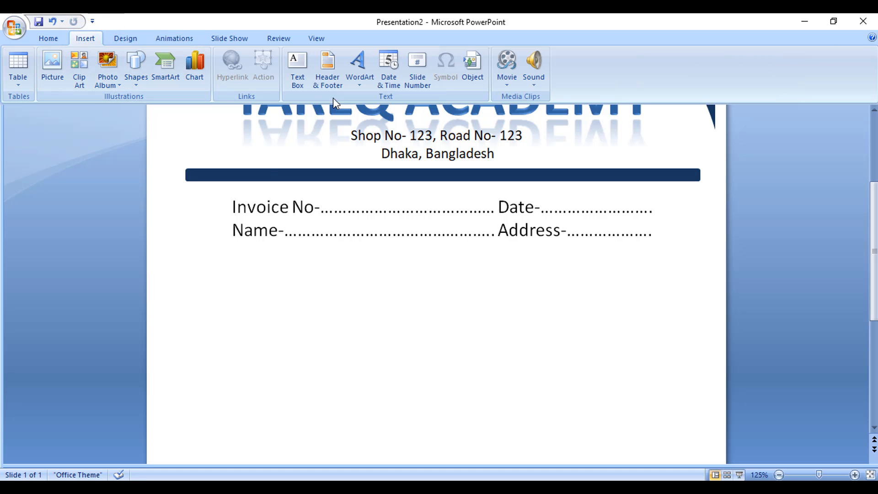
left_click(297, 71)
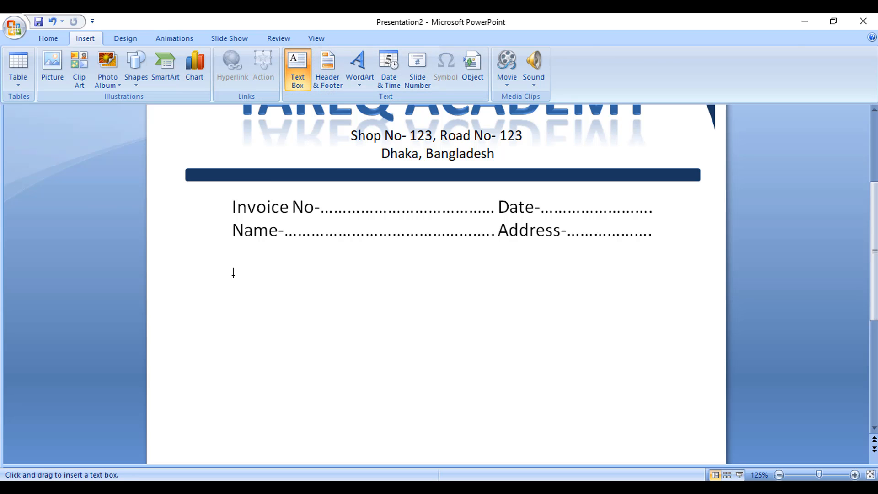
left_click(233, 272)
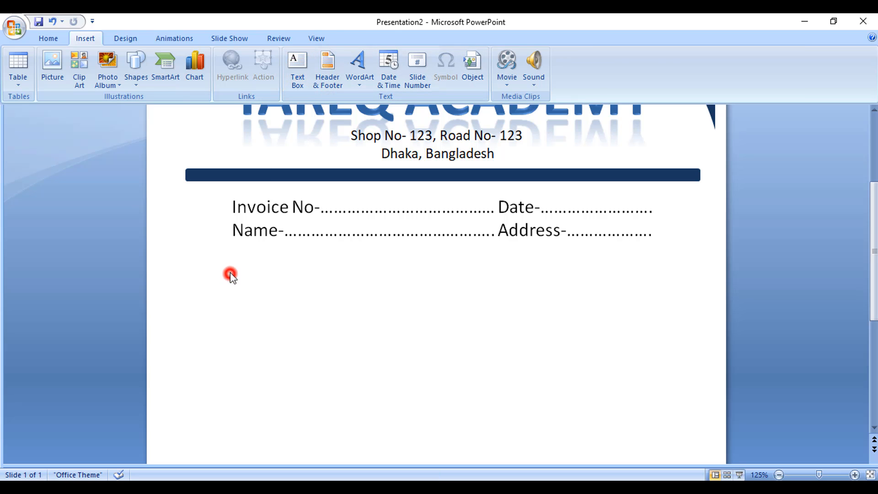
Step: Insert a table of five columns and four rows, place it just beneath the fields, and widen it to match the dotted lines' right end
left_click(81, 39)
left_click(19, 74)
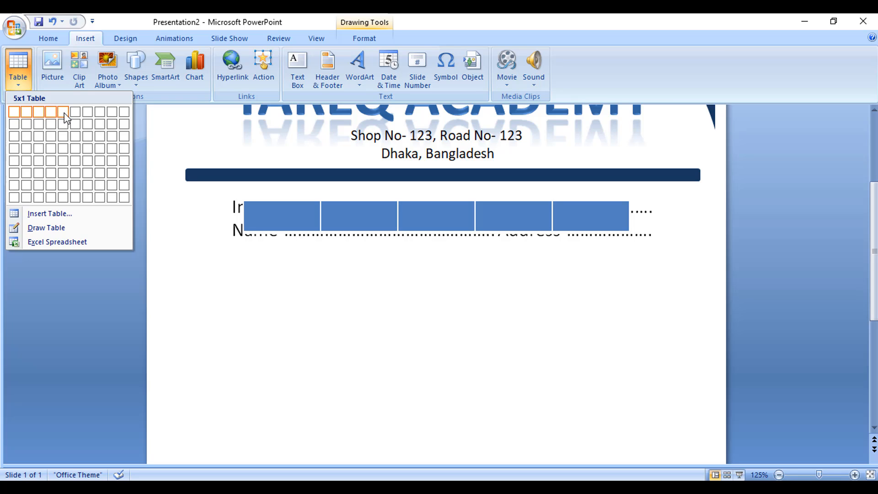
left_click(63, 149)
left_click_drag(467, 333, 460, 378)
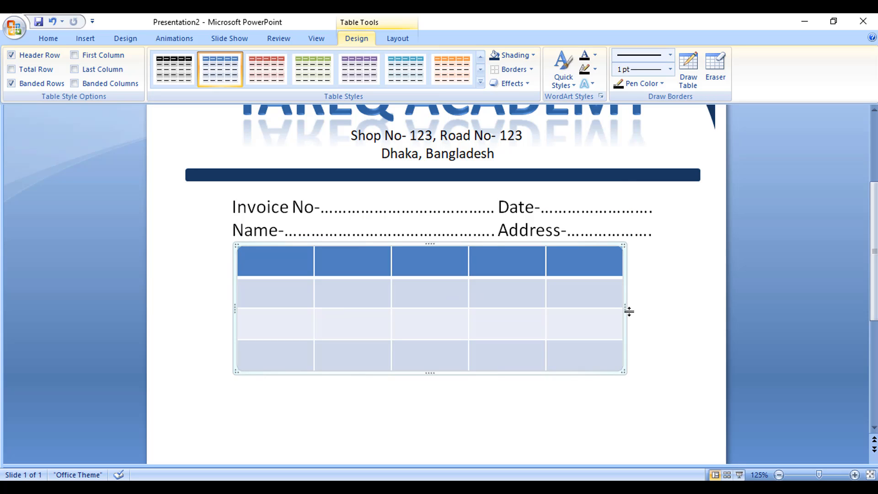
left_click_drag(625, 309, 655, 308)
Step: Apply the unfilled style with a plain black grid to the whole table and extend its left edge slightly outward
left_click_drag(296, 261, 633, 351)
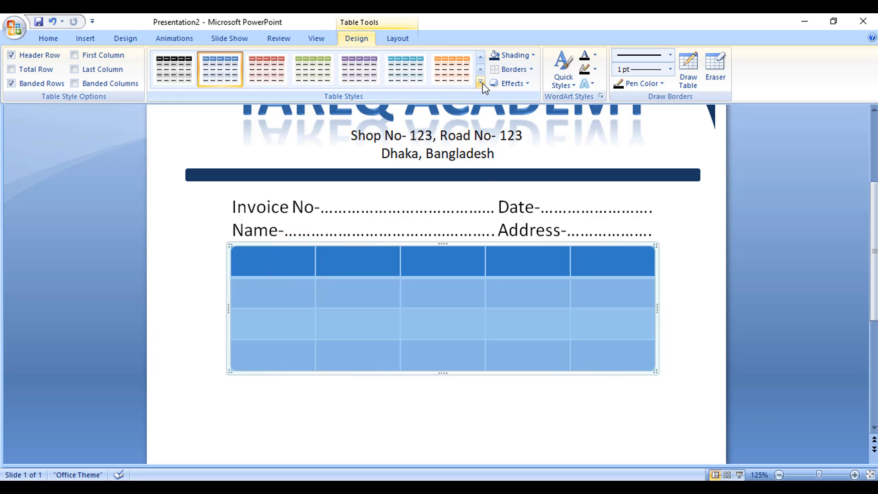
left_click(481, 83)
left_click(167, 130)
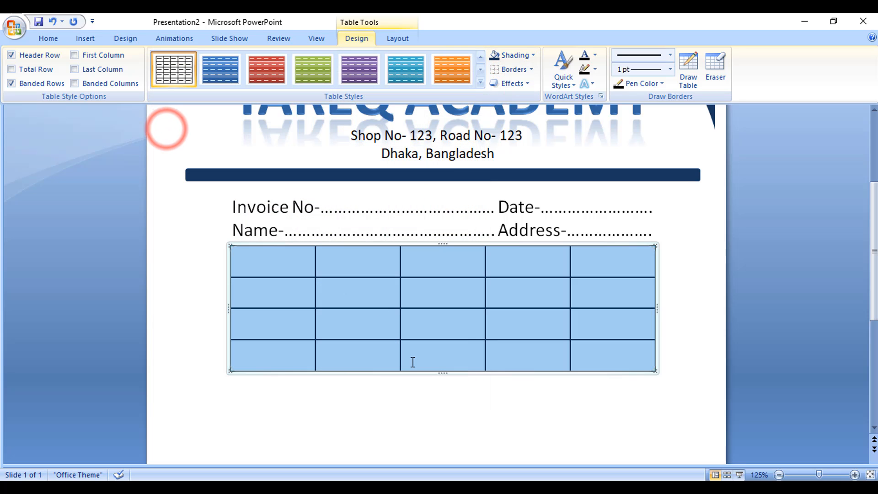
left_click(399, 330)
left_click(346, 298)
left_click(465, 334)
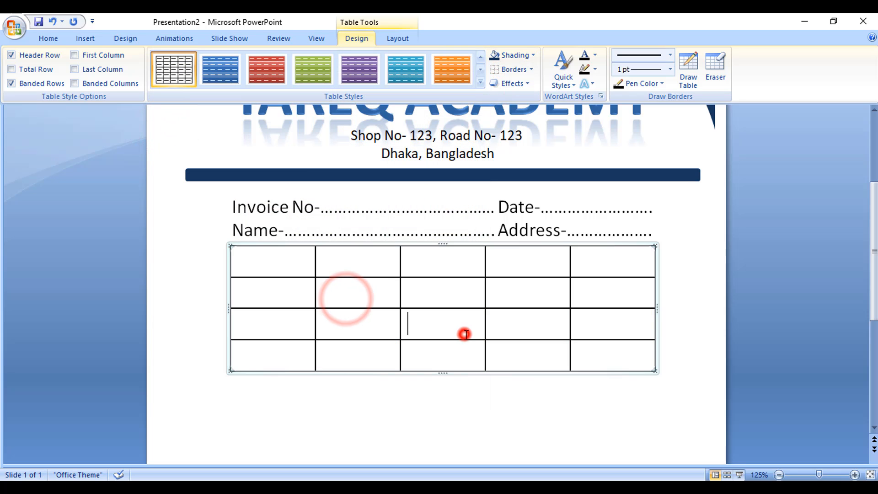
left_click(284, 259)
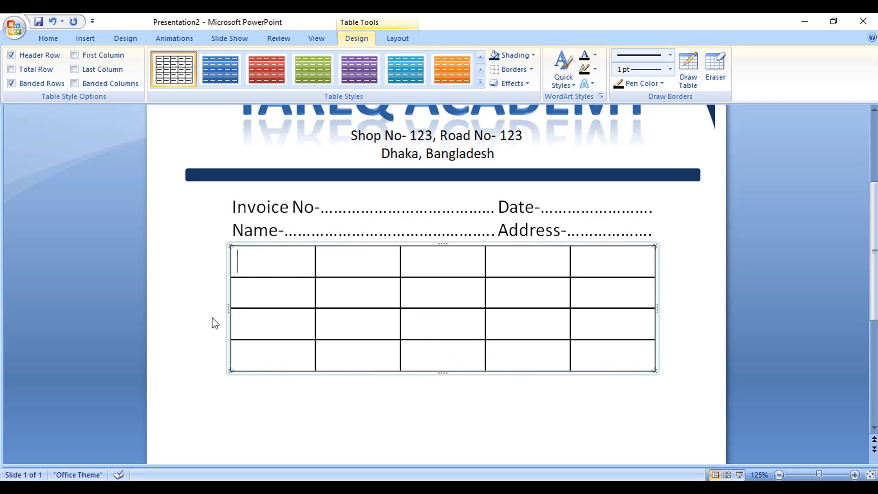
left_click_drag(231, 311, 224, 311)
Step: Enter the table's column headings "Sl", "Description", "Pro", "Qty" and "Amount" in the first row
left_click(273, 261)
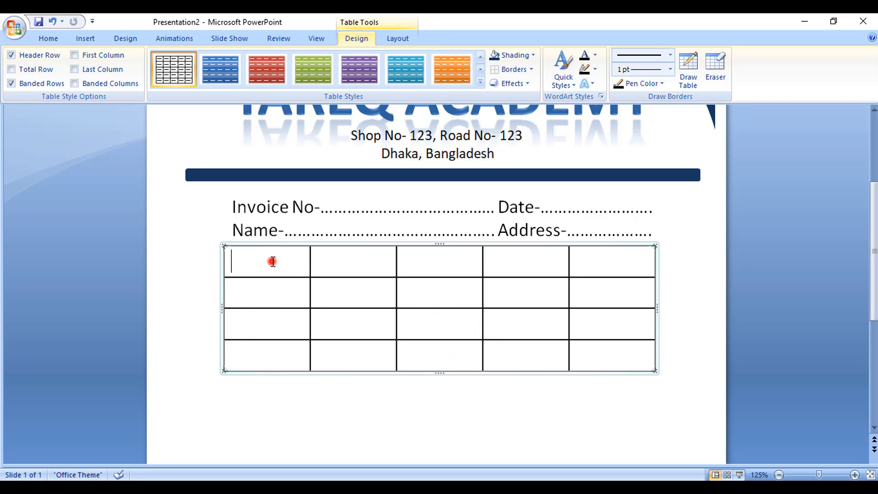
type("s")
key("BackSpace")
type("Des")
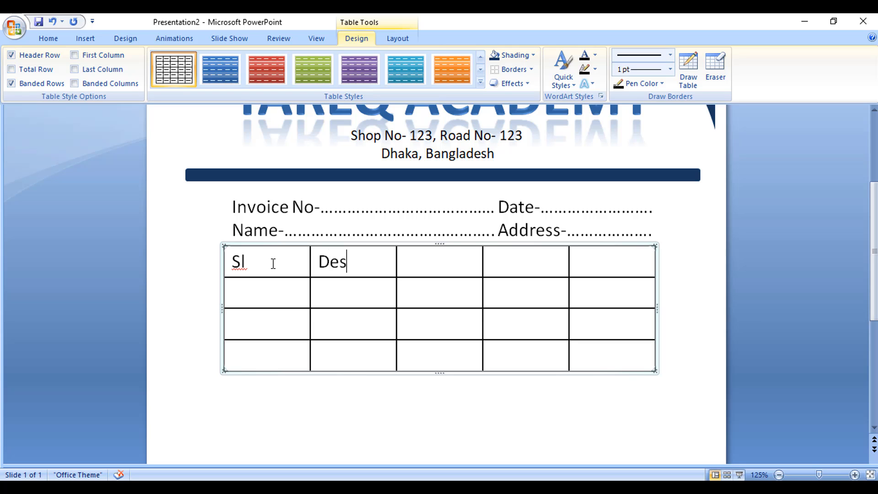
type("cription")
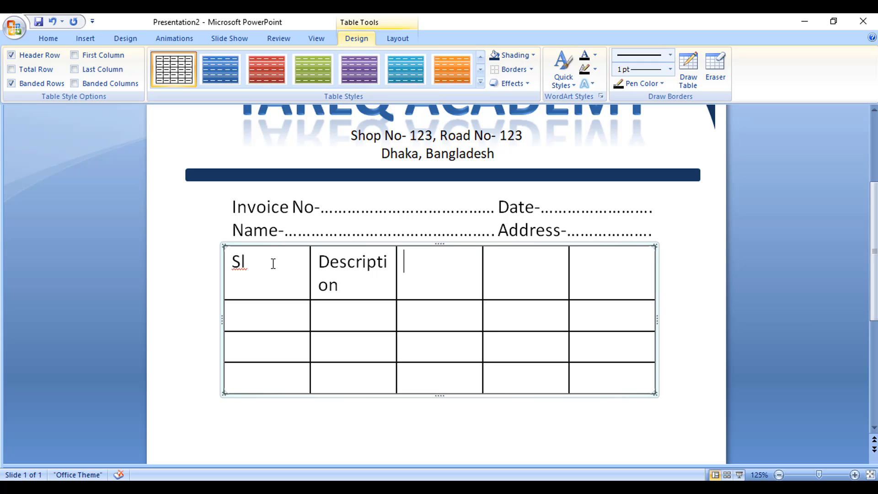
type("Pro")
key("BackSpace")
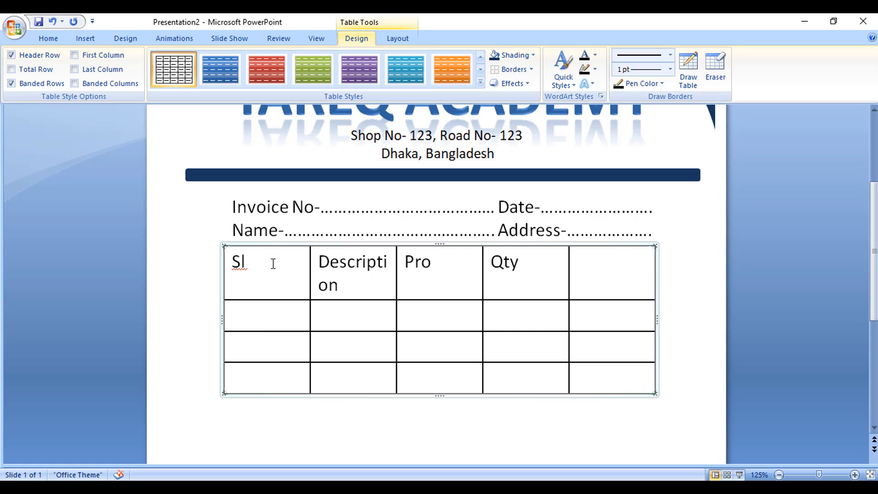
type("Amount")
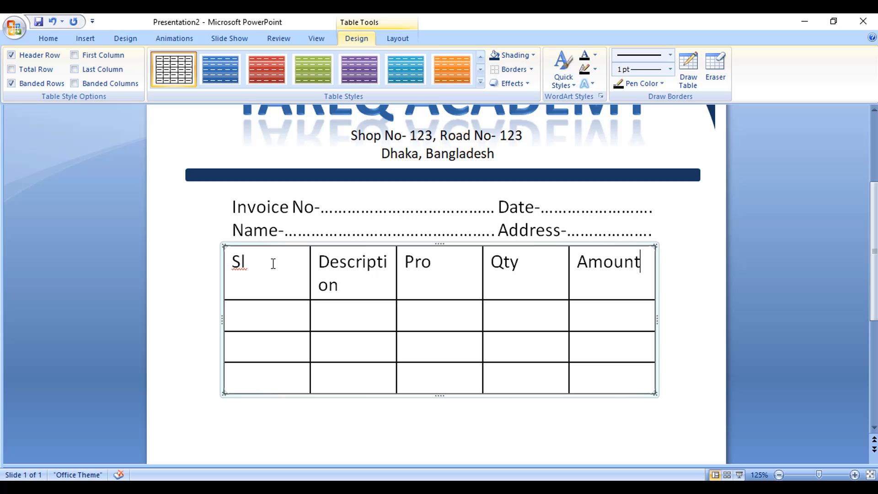
Step: Adjust the column widths so Sl is narrow, Description is the widest, and Pro, Qty and Amount just fit their headings
left_click(284, 313)
left_click_drag(310, 317, 252, 306)
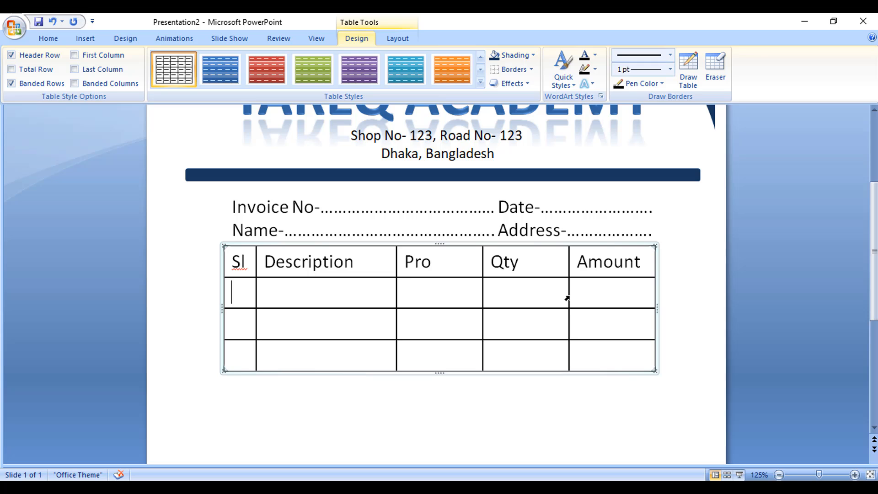
left_click_drag(567, 298, 572, 297)
left_click_drag(481, 291, 501, 292)
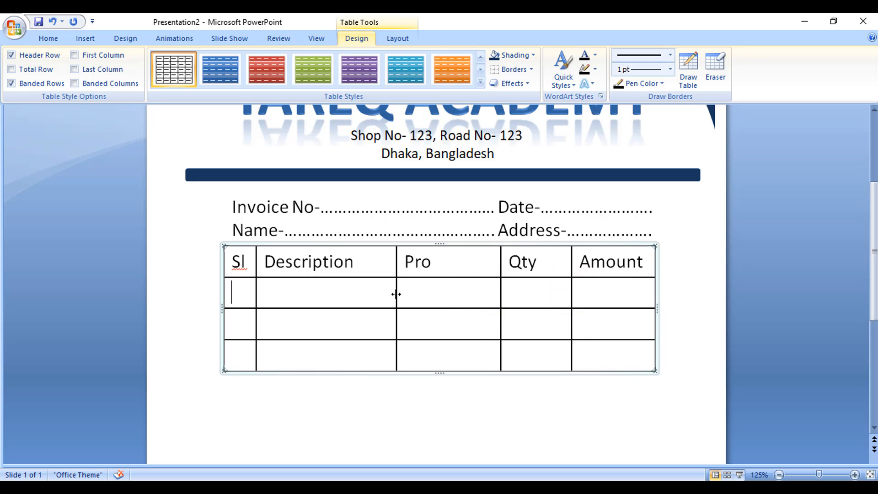
left_click_drag(396, 294, 436, 293)
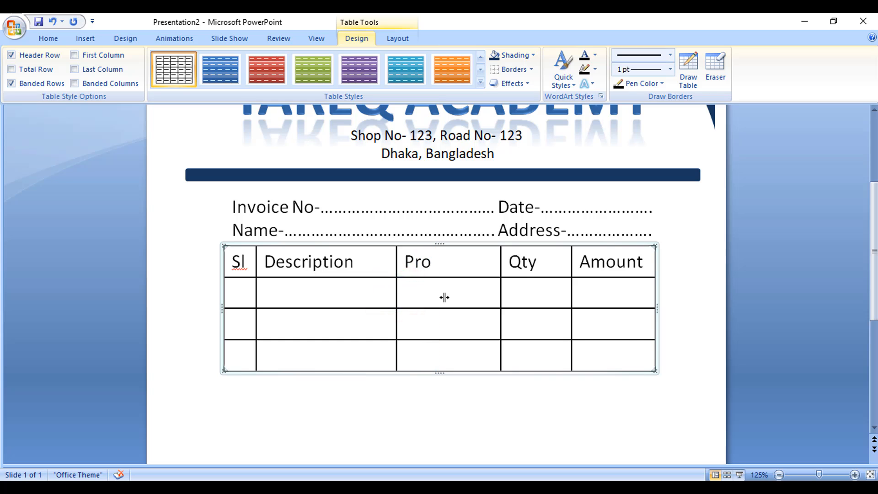
Step: Append seven blank rows at the end of the table, giving ten rows beneath the headings
left_click(634, 351)
key("Tab")
key("Tab")
key("Tab")
scroll(610, 338, "down", 2)
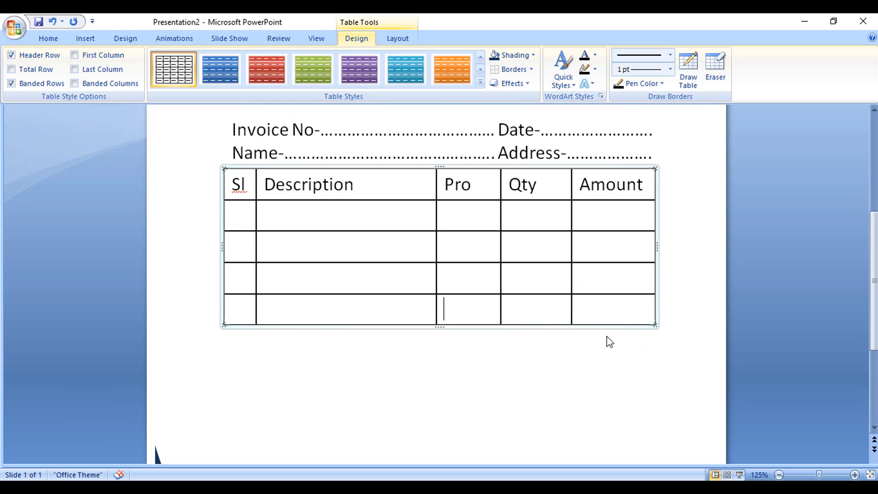
key("Tab")
key("Tab")
key("Tab")
key("Tab")
key("Tab")
key("Tab")
key("Tab")
key("Tab")
key("Tab")
key("Tab")
key("Tab")
key("Tab")
key("Tab")
key("Tab")
key("Tab")
key("Tab")
scroll(608, 340, "down", 1)
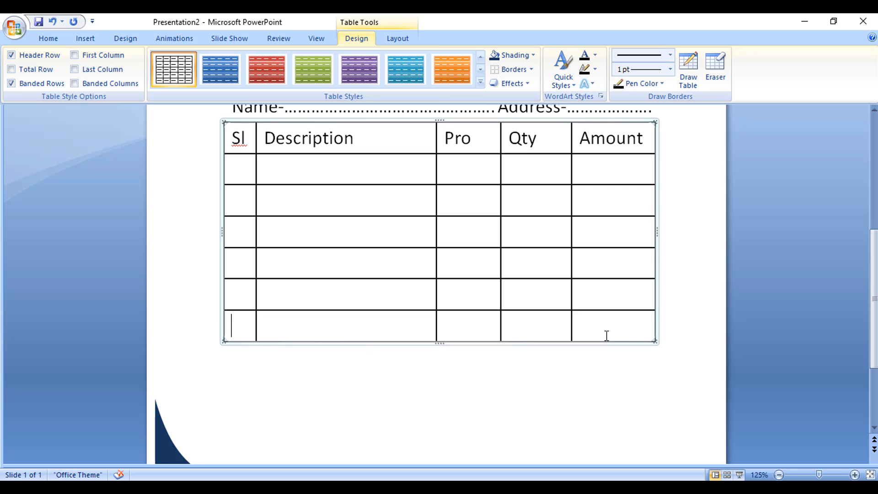
Step: Merge all the blank cells beneath the heading into one tall cell in each of the Sl, Description and Pro columns
scroll(606, 336, "up", 3)
left_click(315, 298)
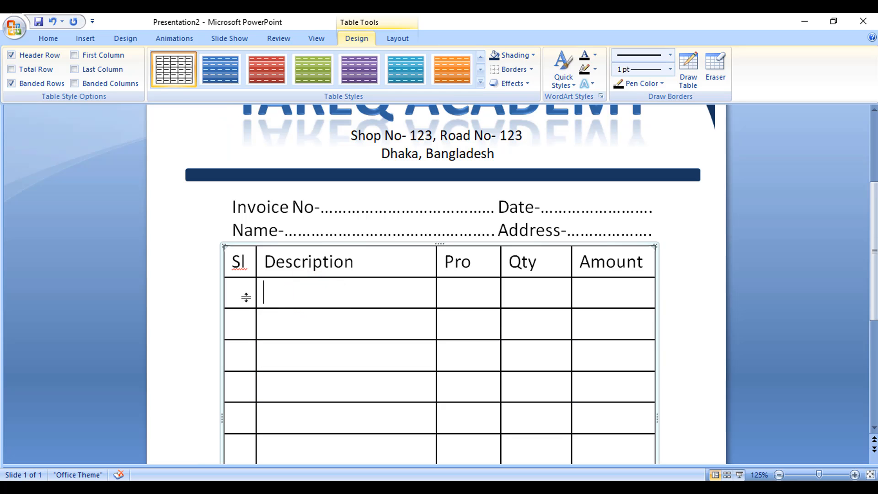
left_click_drag(246, 298, 246, 376)
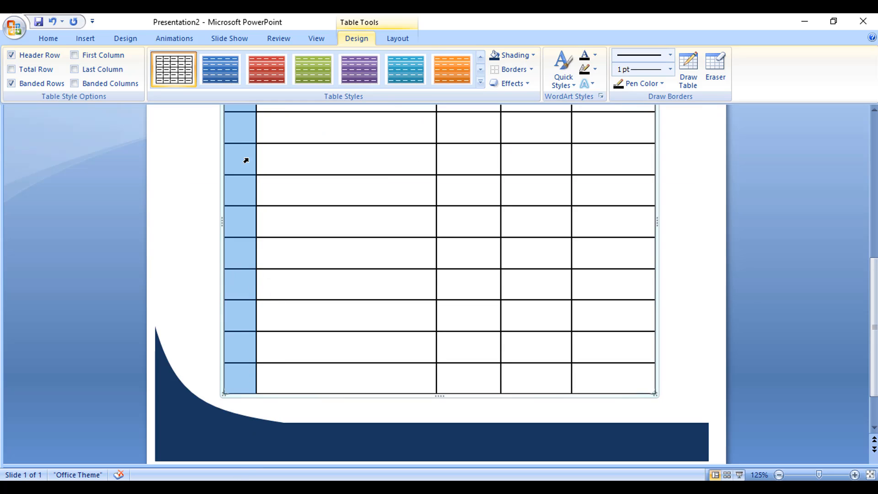
left_click(394, 38)
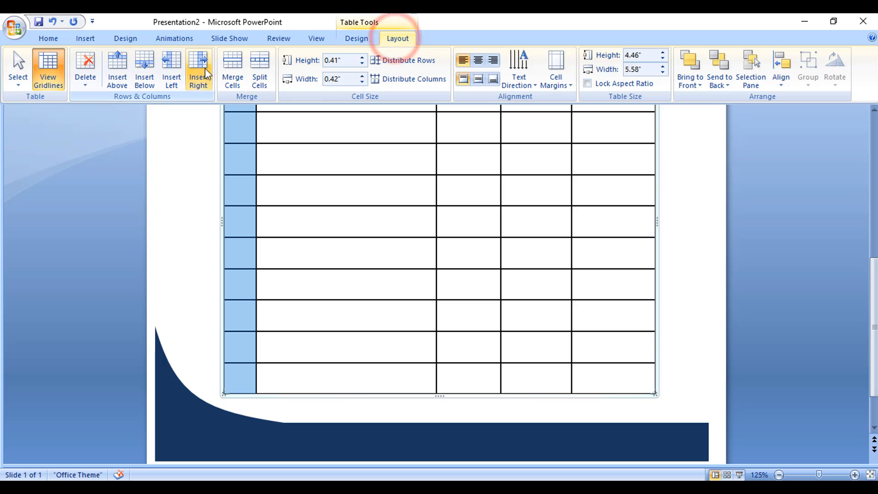
left_click(231, 61)
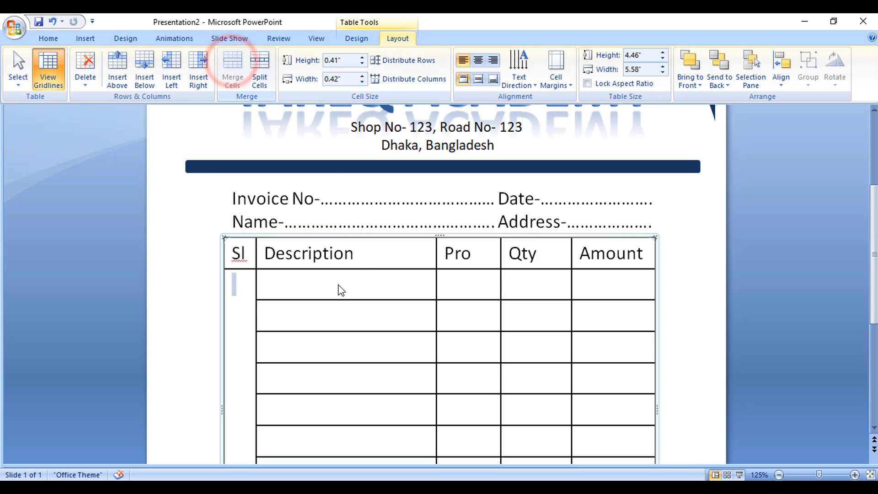
left_click_drag(339, 287, 353, 370)
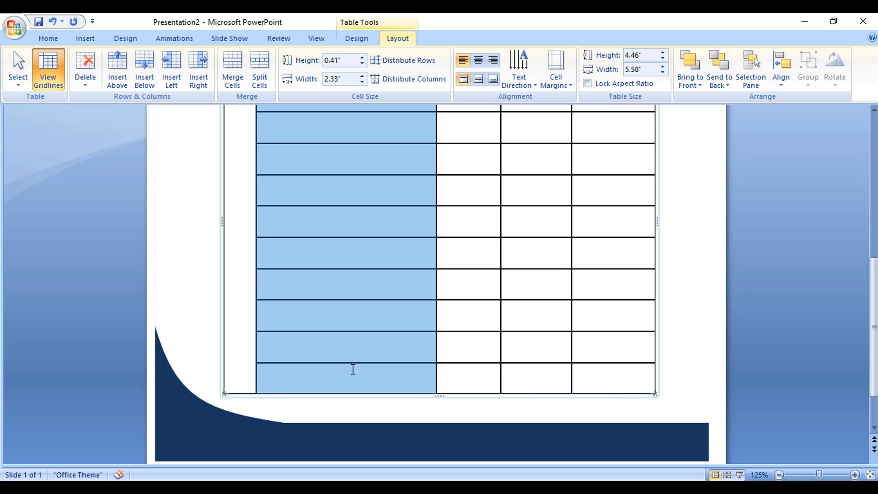
left_click(231, 68)
left_click(460, 279)
left_click_drag(460, 280, 467, 384)
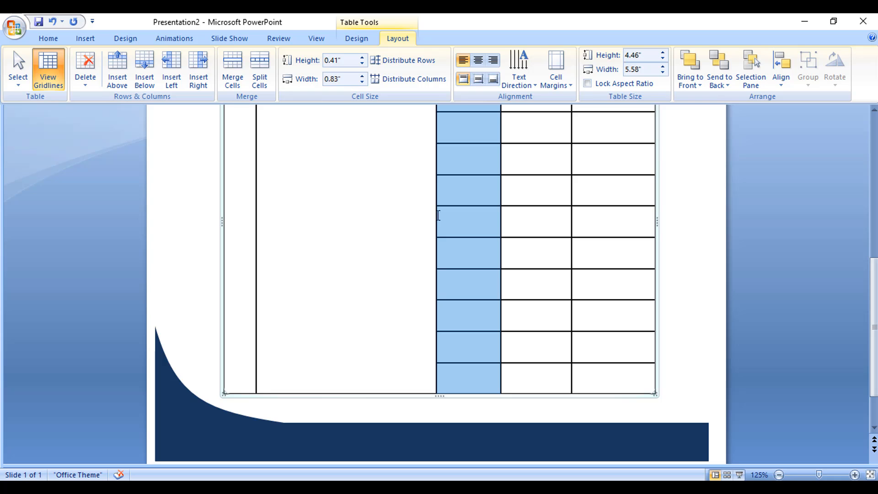
left_click(232, 66)
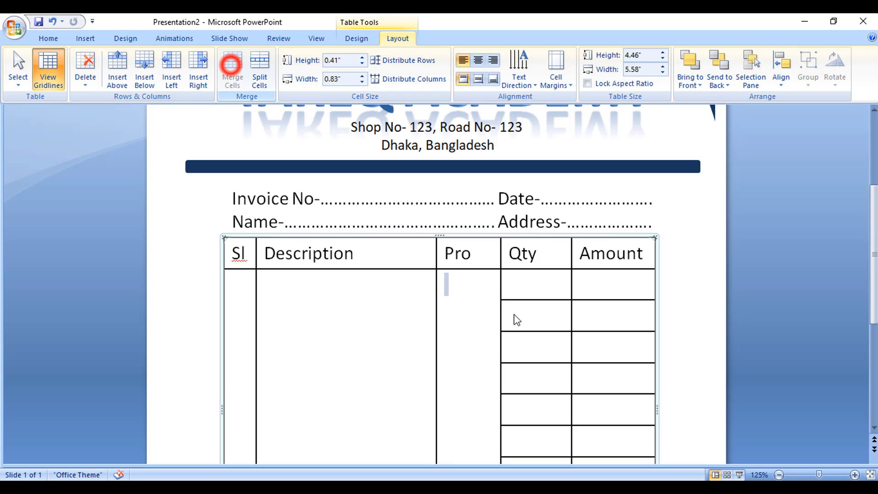
Step: Merge the first seven cells beneath the Qty heading and likewise beneath Amount, leaving the last three rows separate
left_click(533, 277)
mouse_move(542, 280)
left_mouse_down()
mouse_move(553, 464)
mouse_move(545, 293)
left_mouse_up()
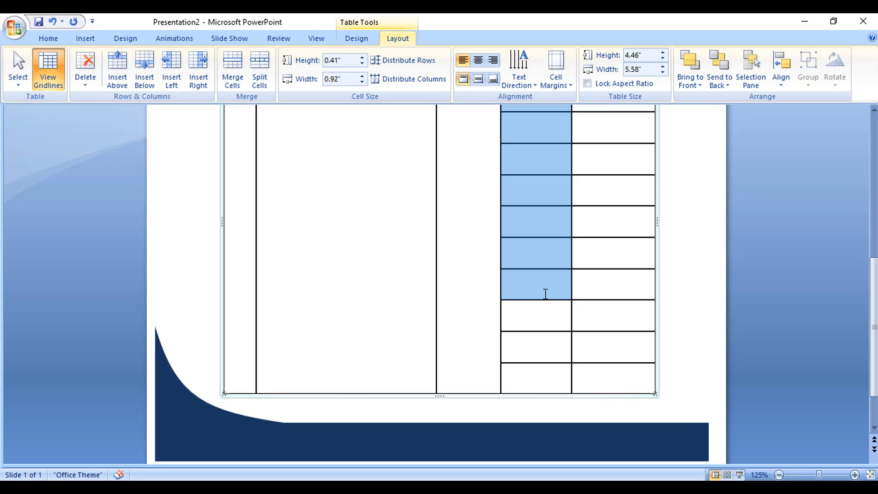
left_click(237, 67)
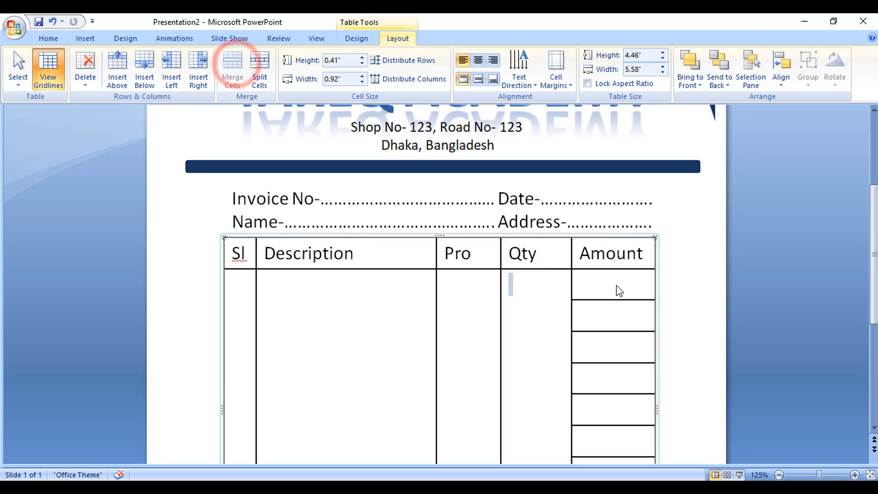
mouse_move(616, 284)
left_mouse_down()
mouse_move(612, 464)
mouse_move(601, 284)
left_mouse_up()
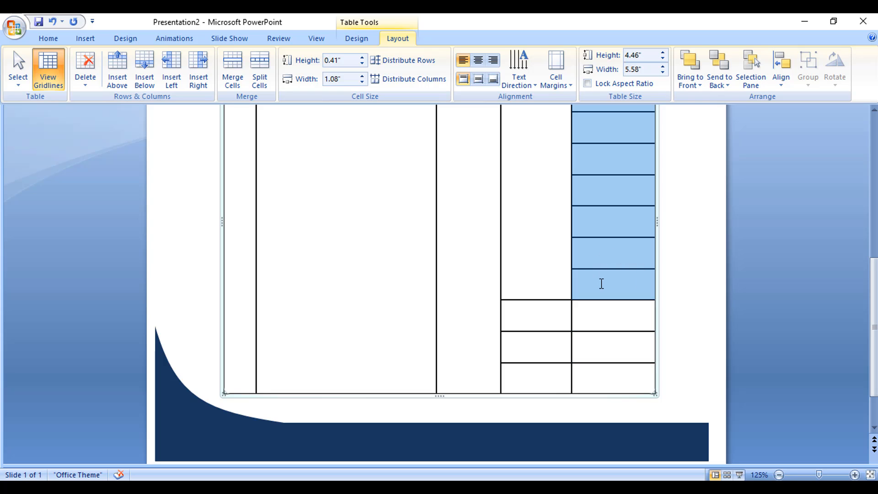
left_click(237, 64)
Step: Label the last three cells of the Qty column Total, Vat and In Total
left_click(535, 315)
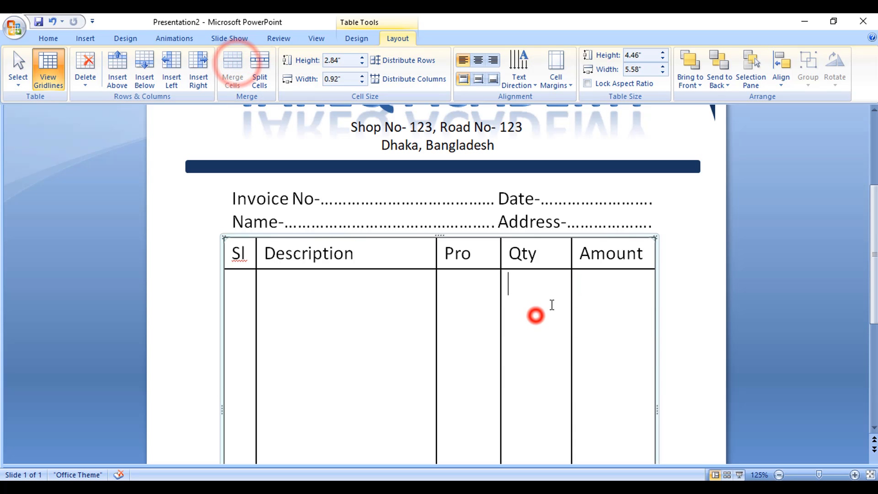
scroll(555, 372, "down", 3)
left_click(536, 350)
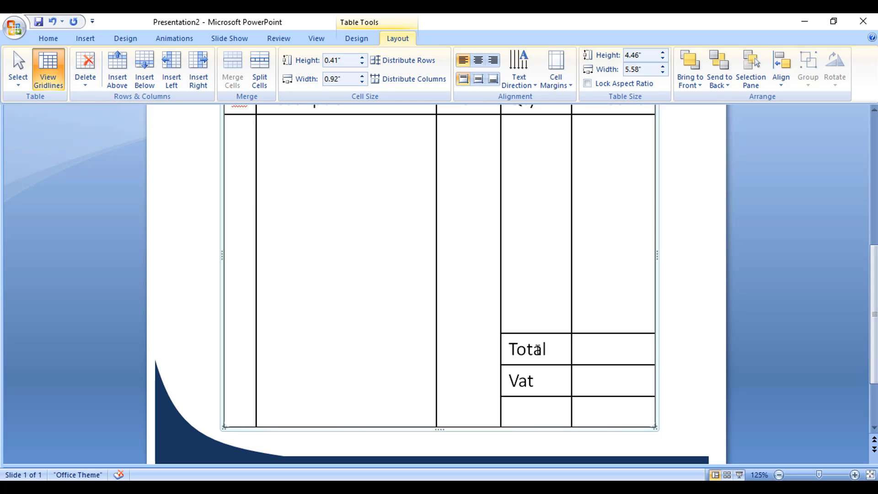
type("In Total")
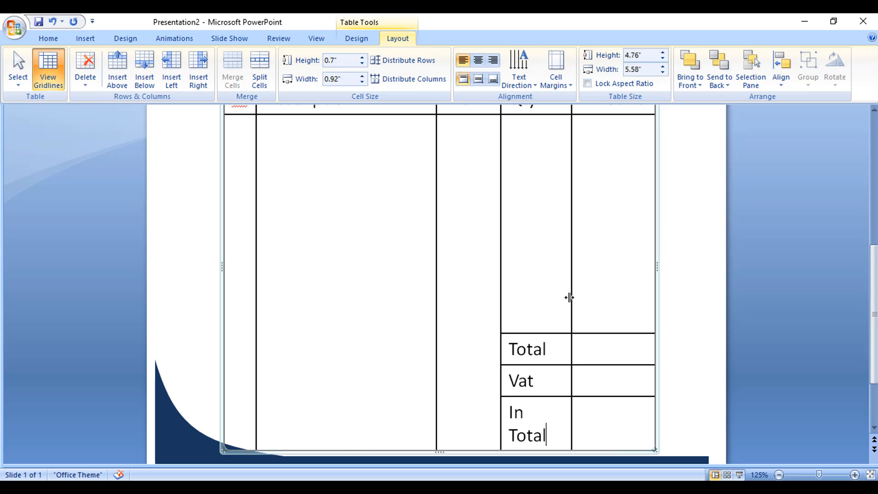
Step: Widen the Qty column to 1" so In Total fits on one line, and right-align the Total, Vat and In Total labels
left_click_drag(571, 297, 578, 298)
left_click_drag(532, 372, 548, 425)
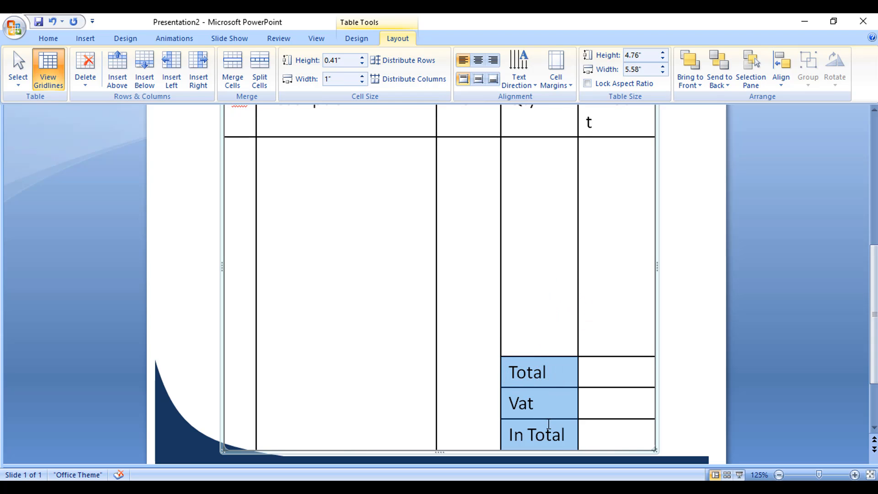
left_click(493, 60)
left_click(607, 374)
scroll(610, 356, "down", 2)
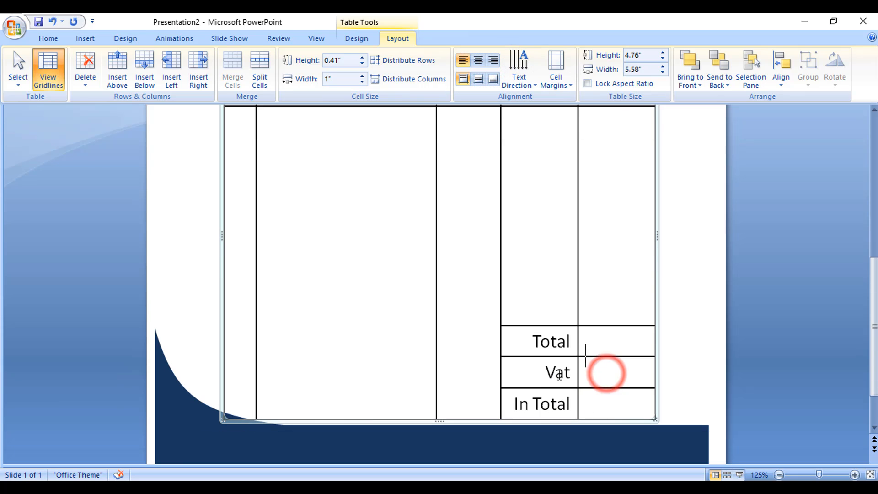
Step: Resize the table to 4.56" high and 5.67" wide so it clears the footer, and centre the headings in their cells
left_click(613, 325)
scroll(456, 318, "up", 4)
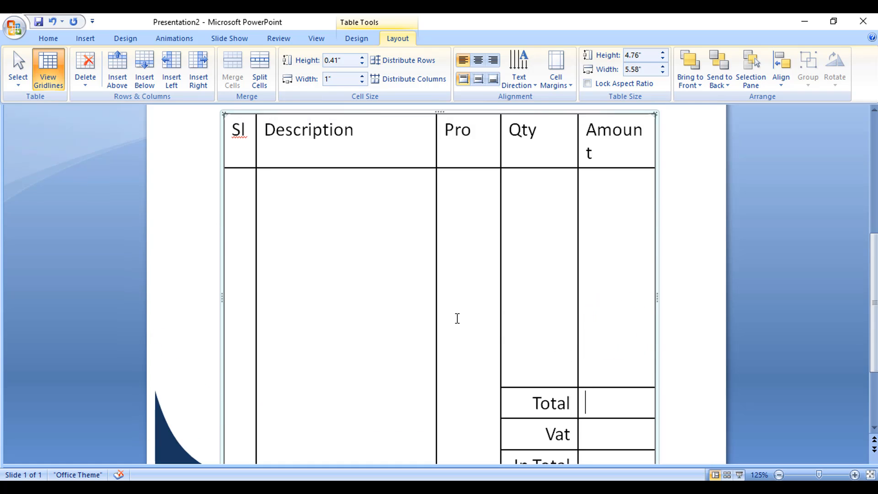
scroll(447, 317, "down", 3)
scroll(446, 318, "down", 3)
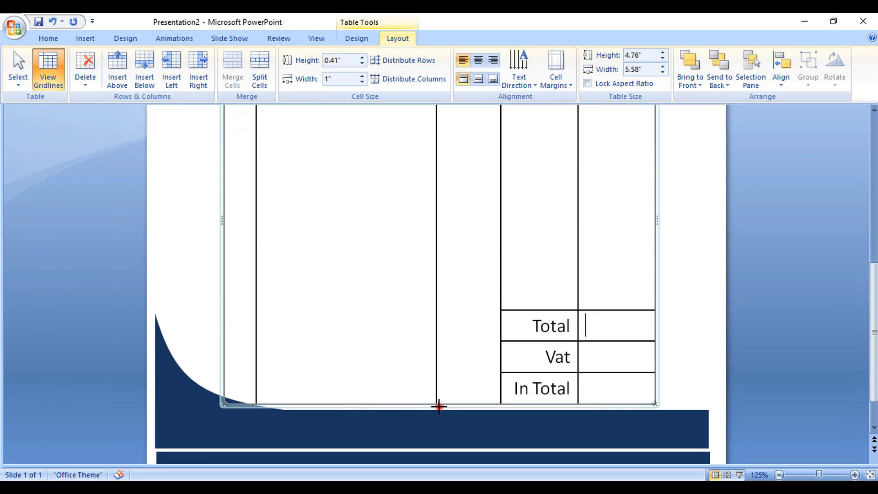
left_click_drag(439, 406, 441, 398)
scroll(454, 398, "up", 2)
scroll(455, 397, "down", 4)
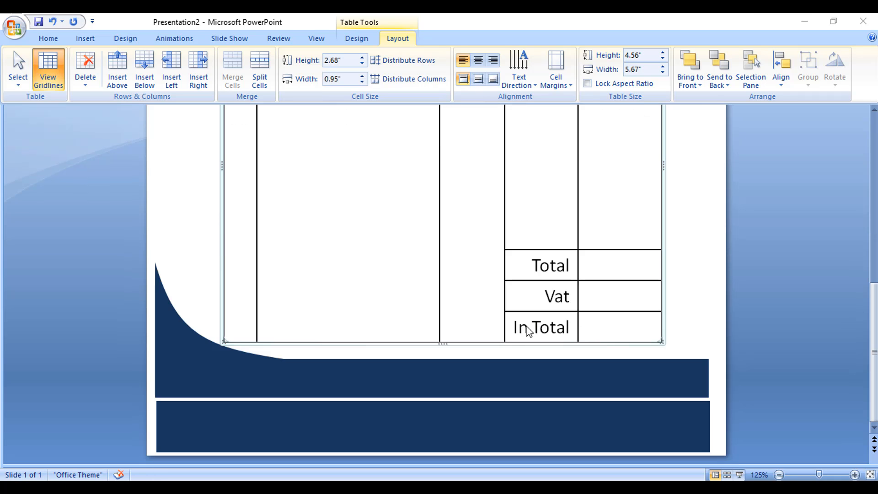
left_click(529, 330)
scroll(519, 291, "up", 10)
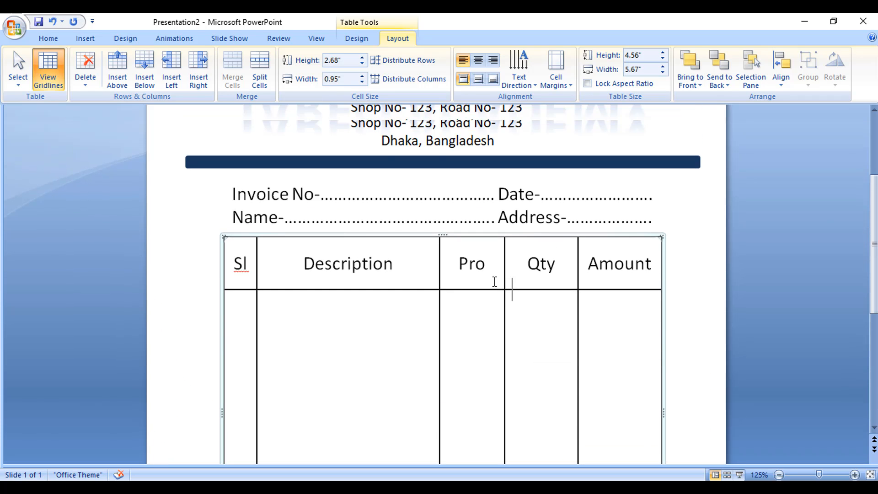
scroll(534, 270, "up", 3)
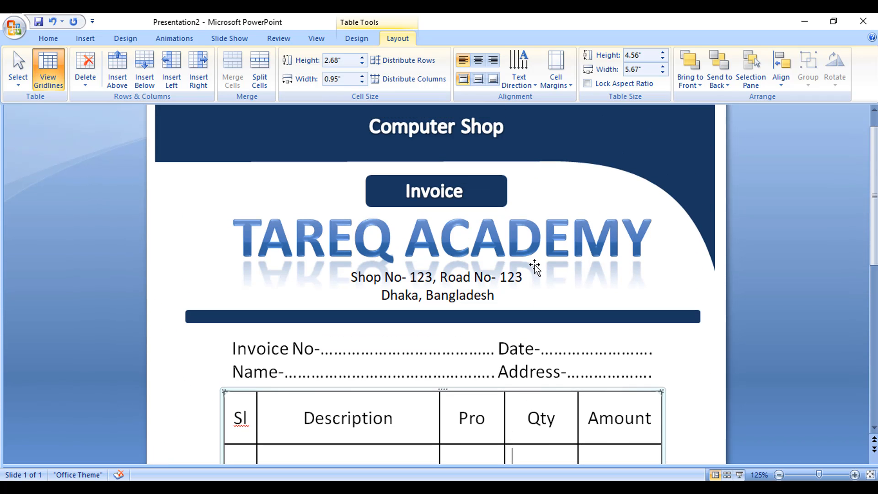
scroll(528, 234, "down", 8)
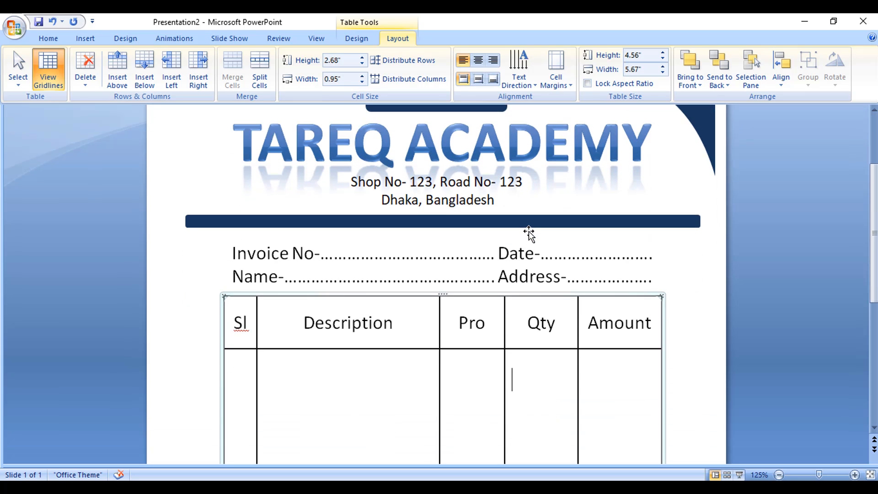
scroll(530, 230, "down", 4)
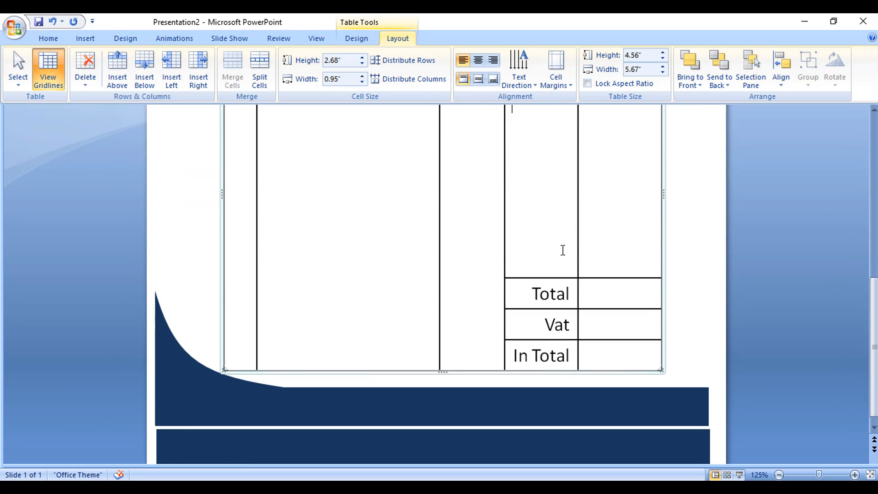
Step: Duplicate the shop address text box and place the copy at the right end of the lowest navy footer bar
left_click(627, 424)
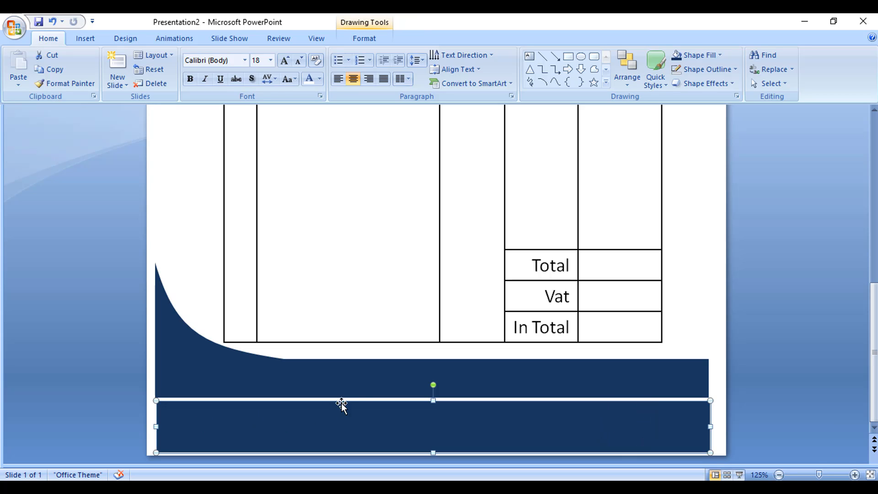
scroll(408, 363, "up", 3)
scroll(424, 357, "up", 5)
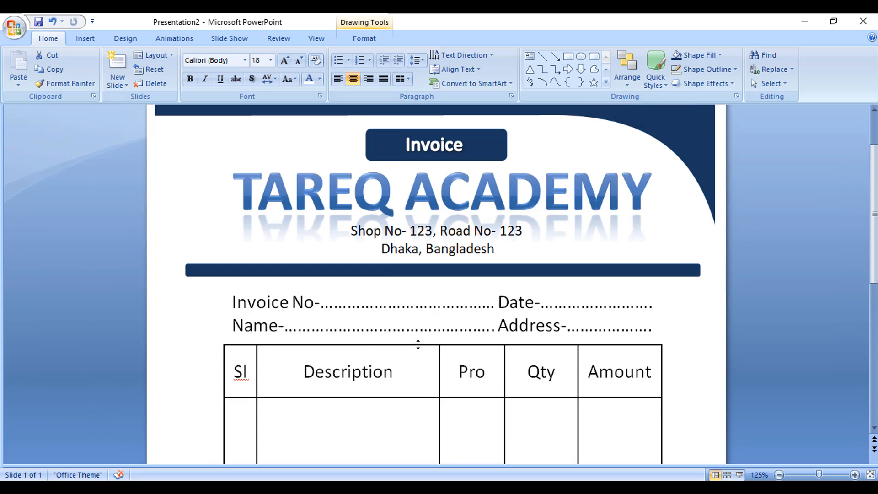
left_click(425, 293)
left_click(451, 307)
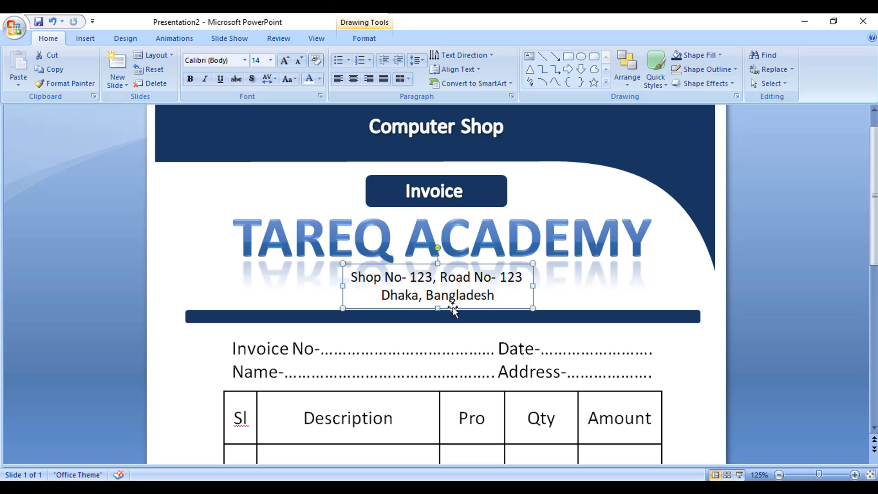
left_click_drag(460, 309, 491, 424)
scroll(526, 362, "down", 5)
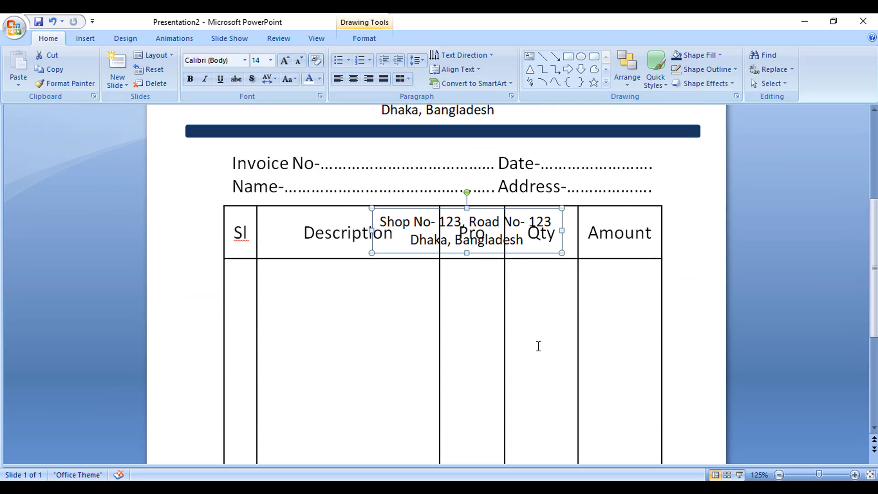
scroll(538, 346, "down", 3)
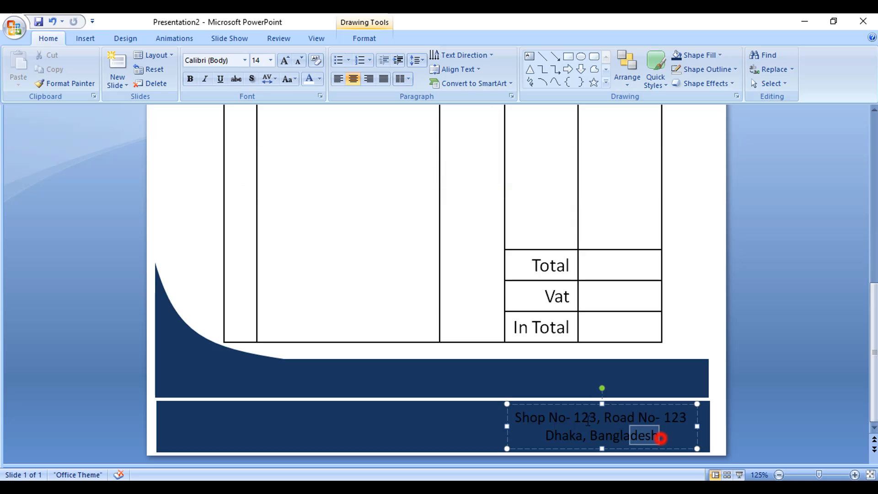
Step: Replace the copied address text with "Sing", coloured white, near the right end of the lowest footer bar
left_click_drag(657, 435, 540, 415)
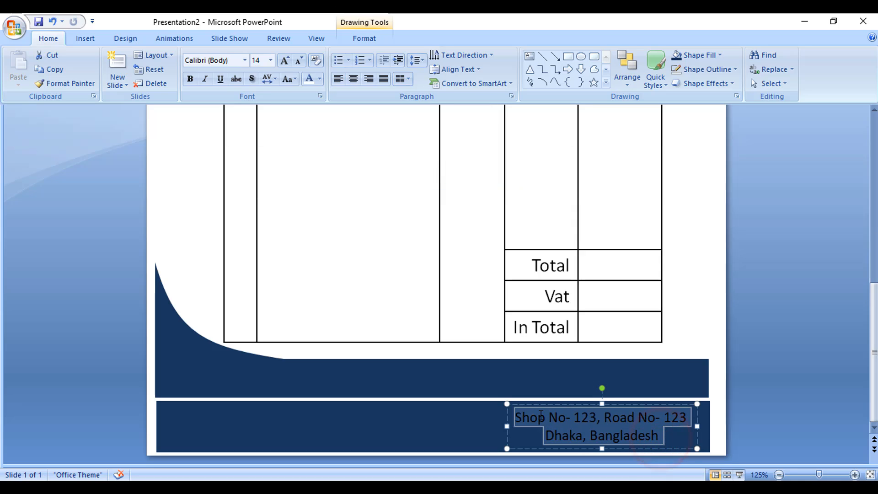
type("Sing")
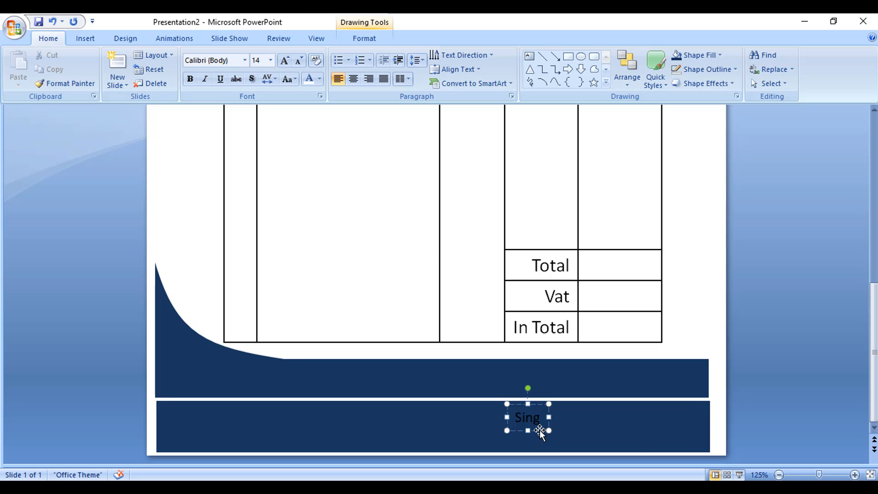
left_click_drag(541, 429, 649, 440)
left_click(309, 79)
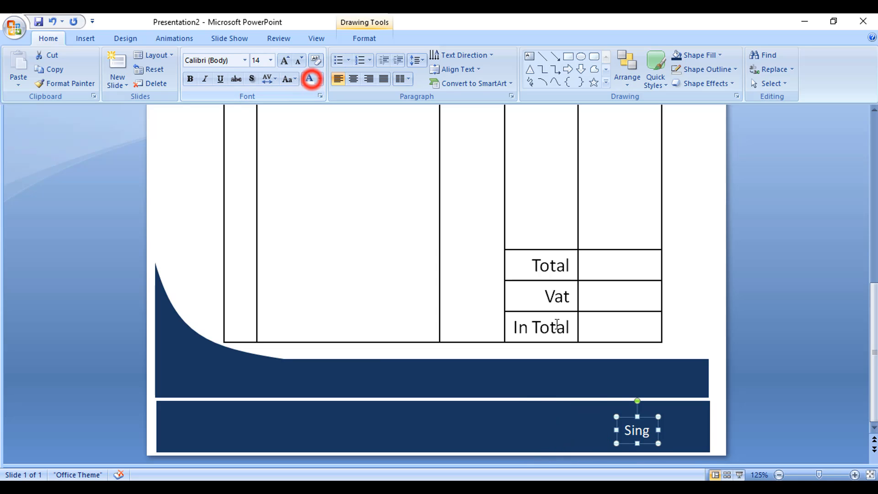
Step: Copy the Sing label to the footer bar's left end and change it to a single-line "Amount In Words-" followed by a dotted blank
left_click_drag(632, 417, 197, 420)
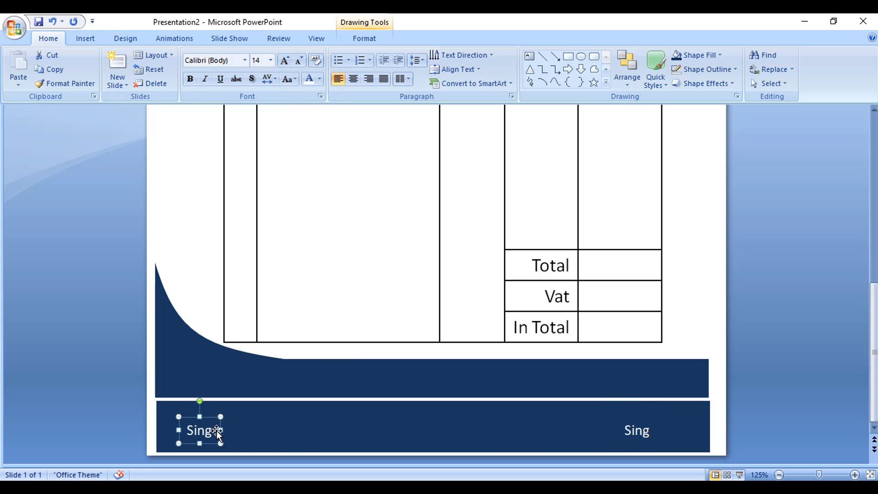
left_click_drag(240, 437, 359, 430)
left_click(238, 432)
double_click(237, 432)
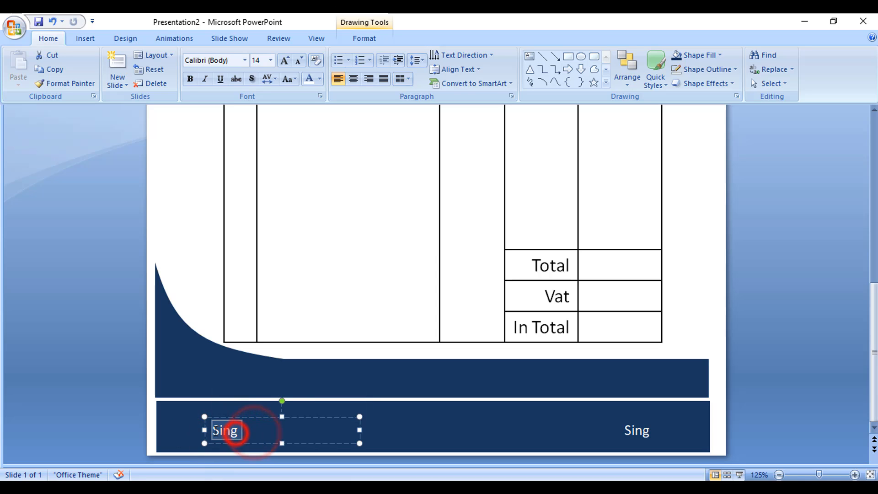
type("Amount In")
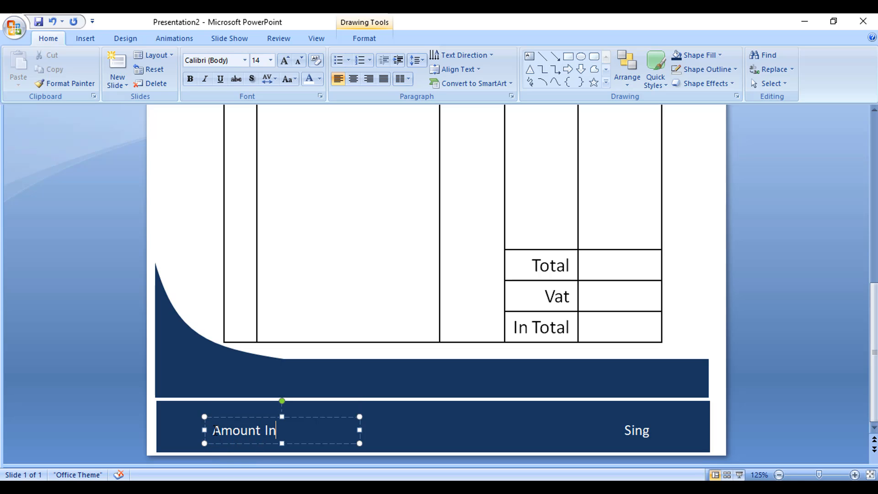
type(" Words-........")
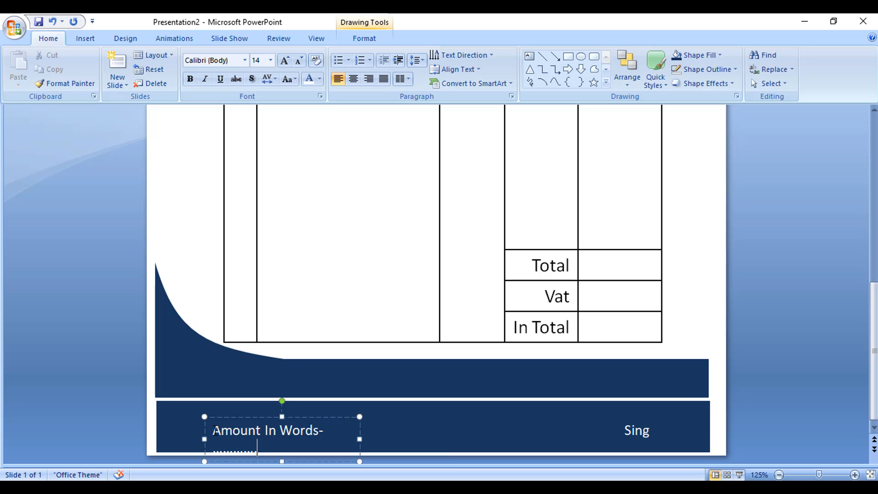
type(".........")
left_click_drag(359, 439, 435, 438)
left_click(466, 431)
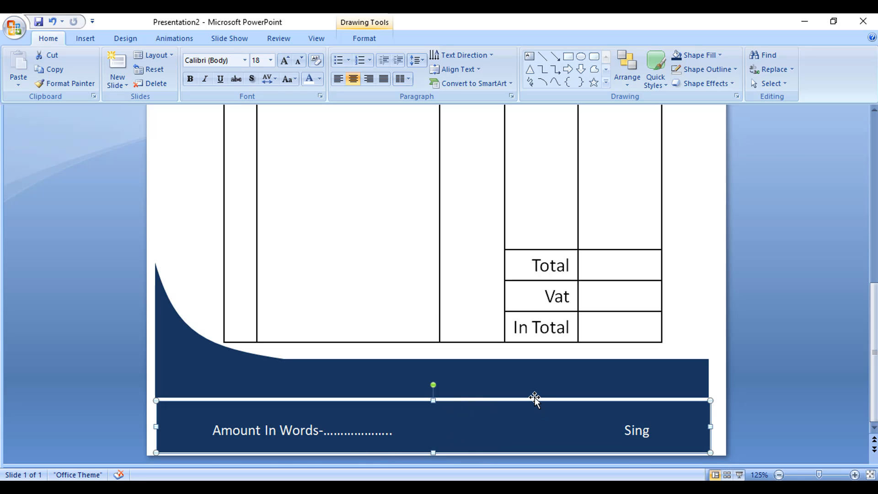
Step: Duplicate the shop address text box and place the copy in the navy header, right of the Computer Shop title
scroll(534, 397, "up", 10)
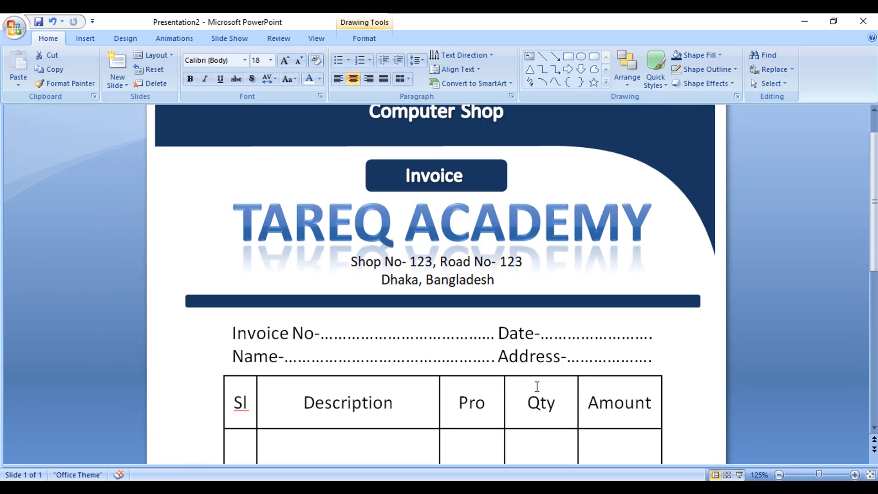
scroll(537, 386, "up", 2)
left_click(451, 218)
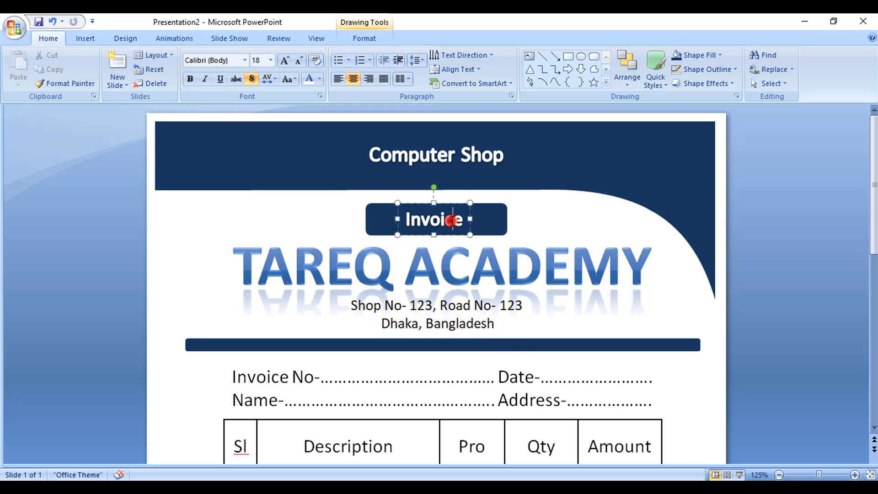
left_click(666, 153)
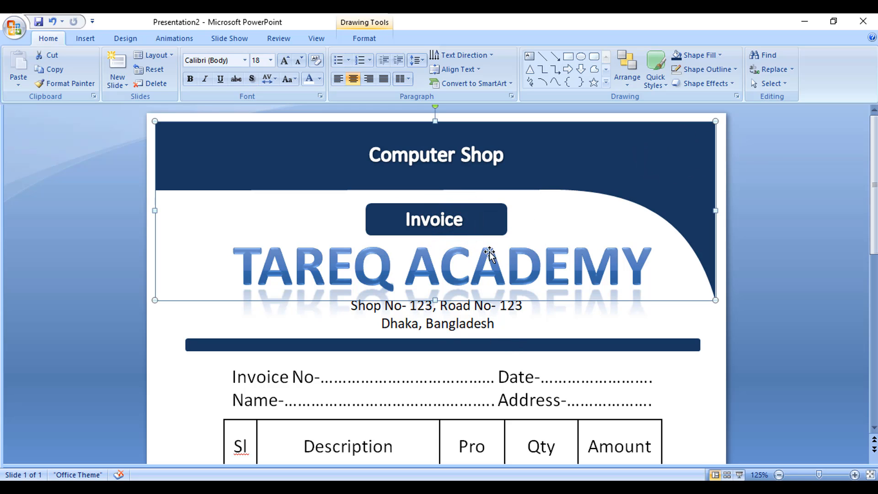
left_click(461, 304)
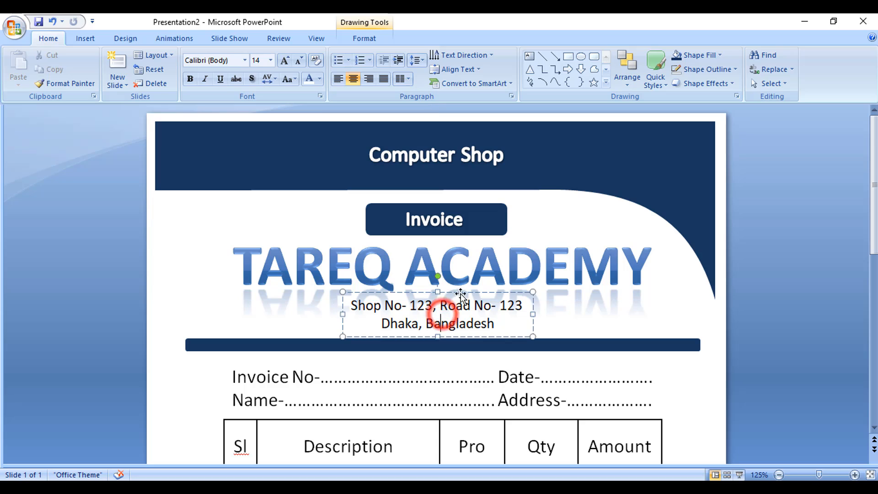
left_click(461, 292)
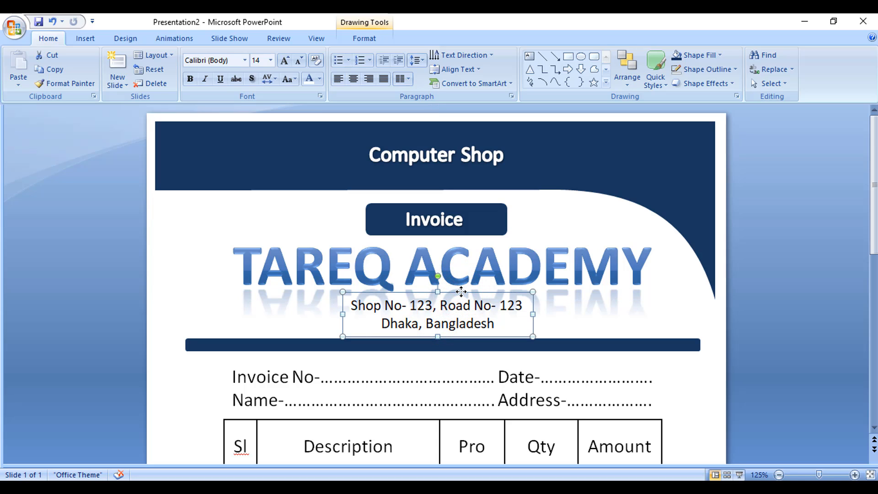
key("ctrl+d")
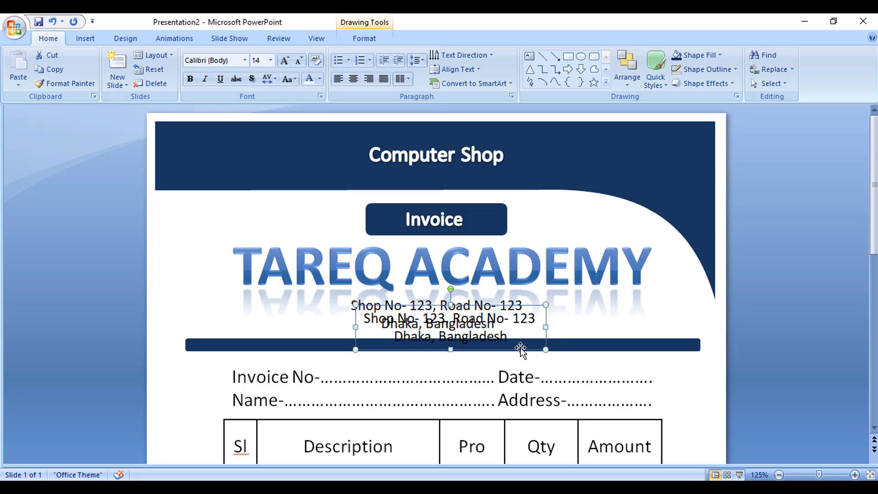
left_click_drag(520, 349, 685, 189)
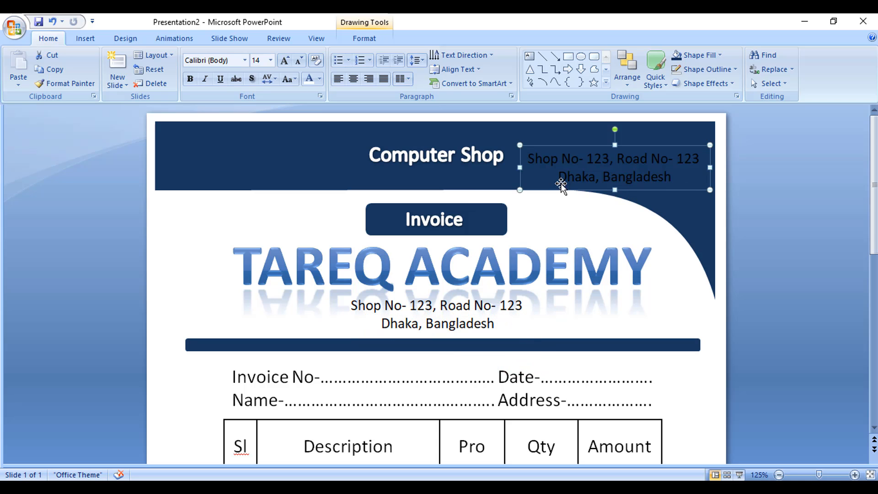
Step: Replace the copied header text with "Mobile-" and the shop's phone number in white, positioned at the header's right end
triple_click(529, 154)
left_click_drag(530, 155, 519, 171)
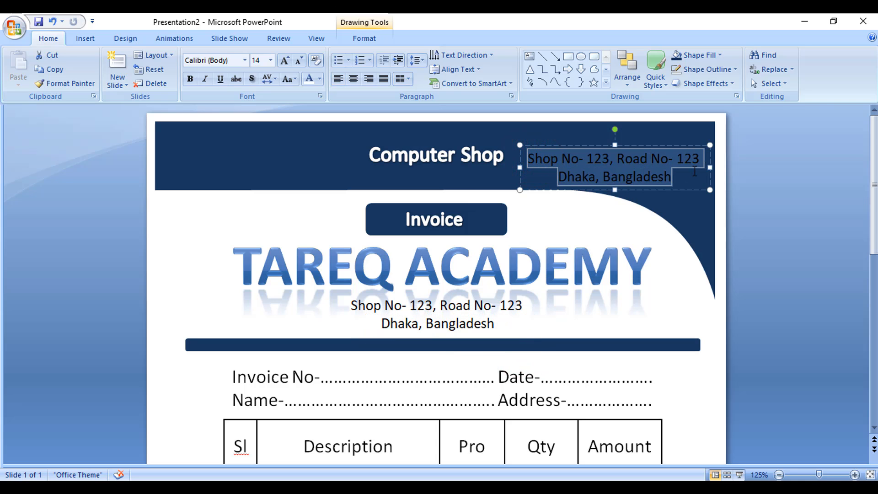
key("Delete")
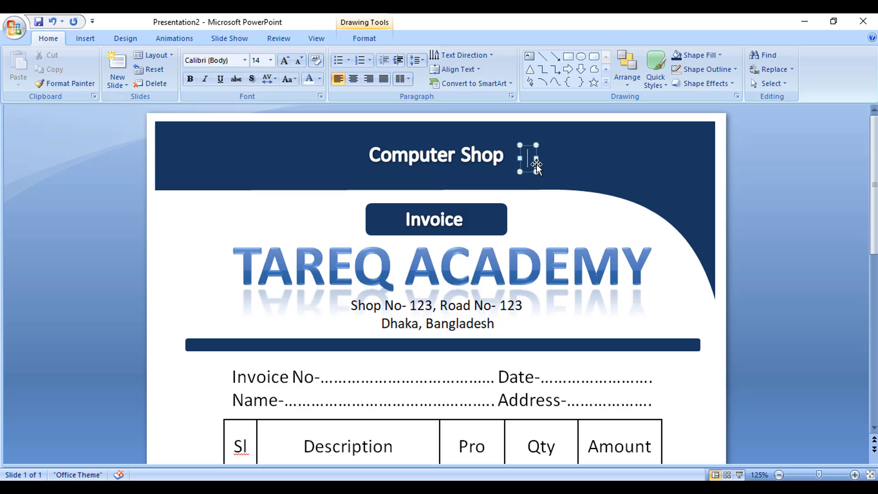
left_click_drag(532, 144, 630, 170)
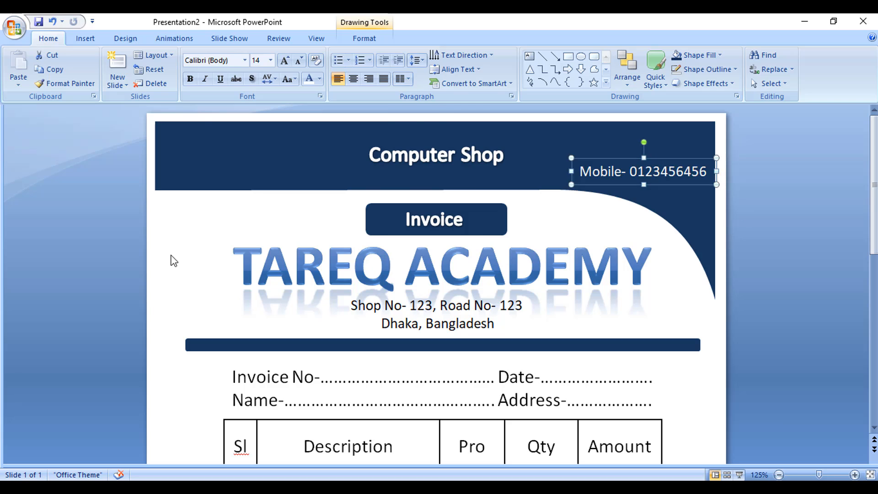
left_click(172, 254)
scroll(172, 255, "down", 5)
scroll(206, 269, "up", 1)
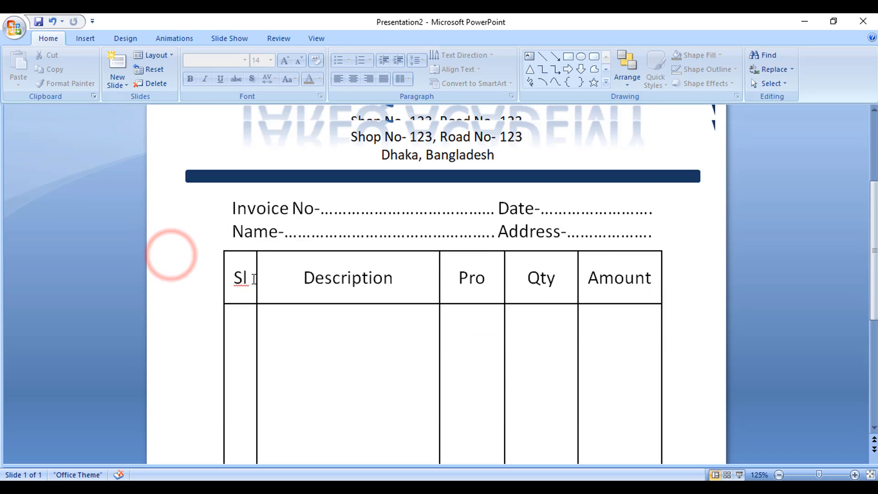
scroll(261, 276, "up", 4)
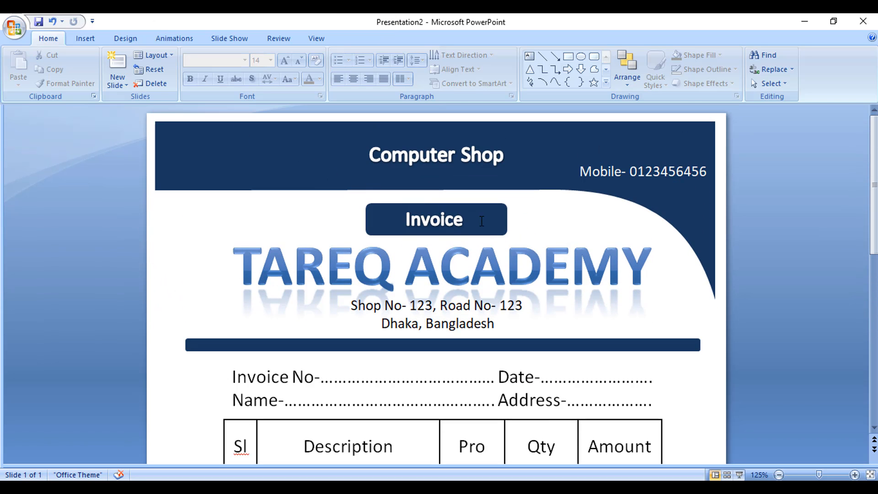
scroll(488, 223, "down", 7)
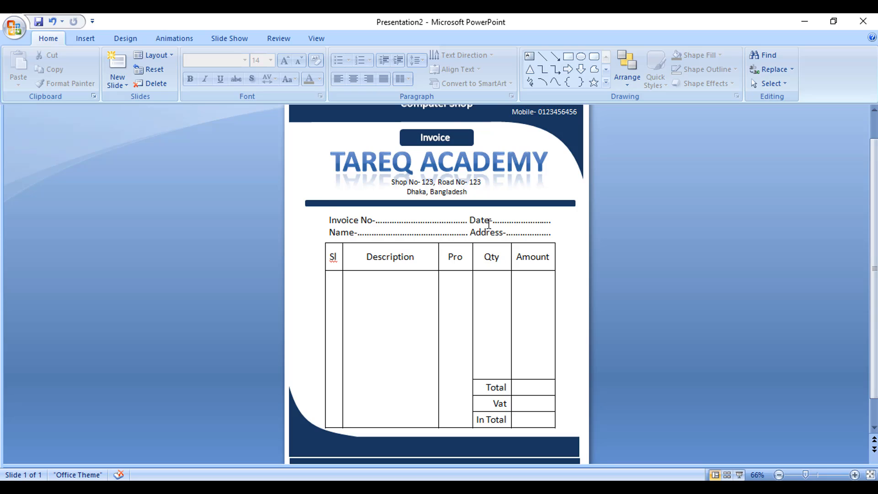